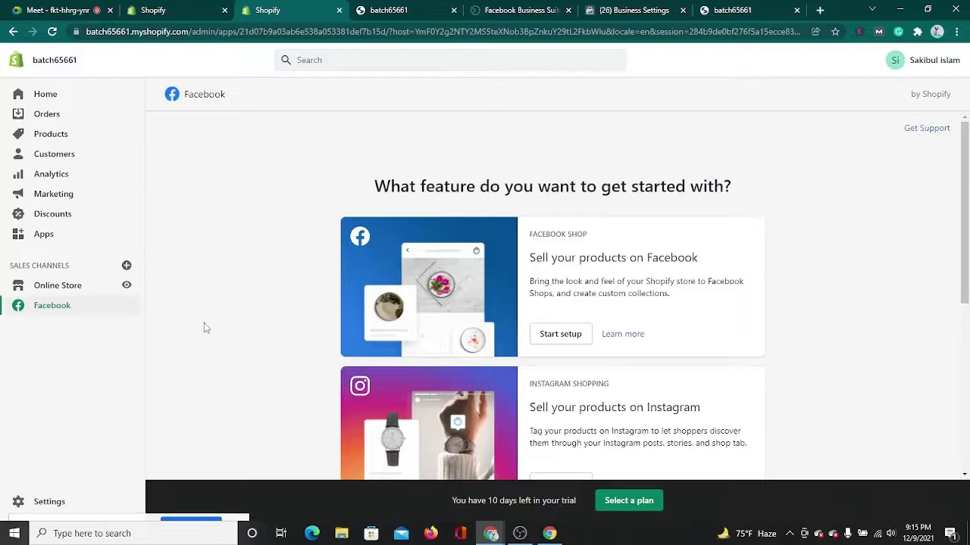
# Start the Facebook Marketing setup for creating free and paid ads on Facebook
pyautogui.scroll(-2, 288, 258)
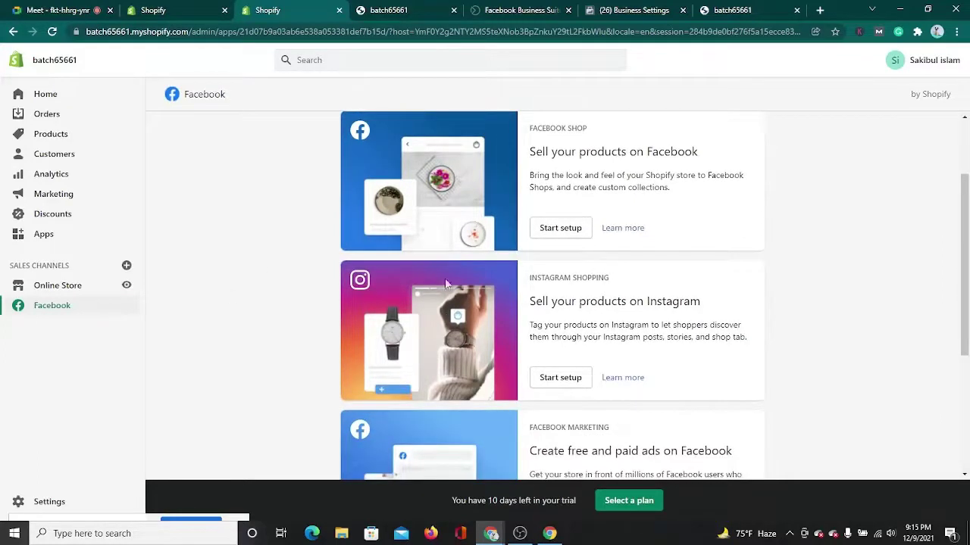
pyautogui.scroll(-3, 280, 332)
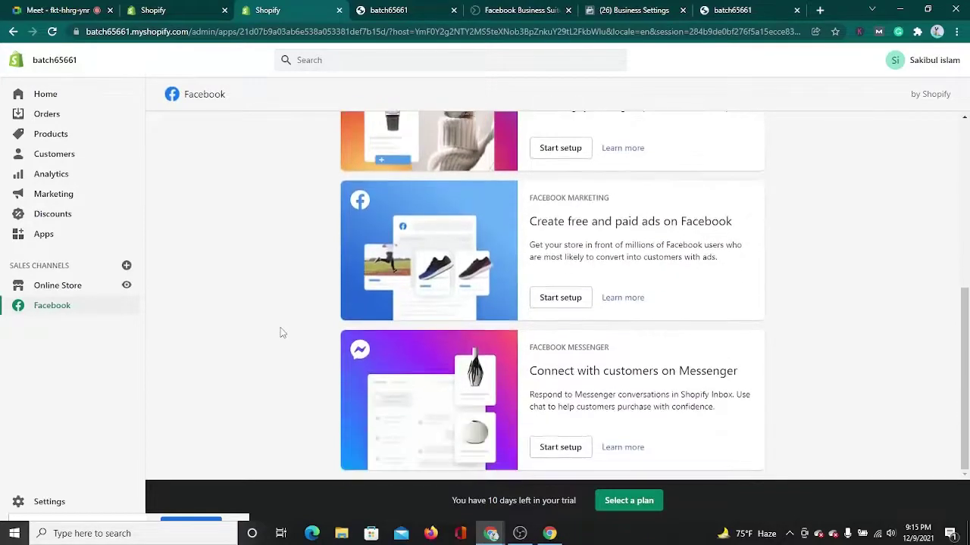
pyautogui.scroll(2, 397, 220)
pyautogui.scroll(-2, 246, 341)
pyautogui.scroll(3, 244, 296)
pyautogui.scroll(-3, 243, 296)
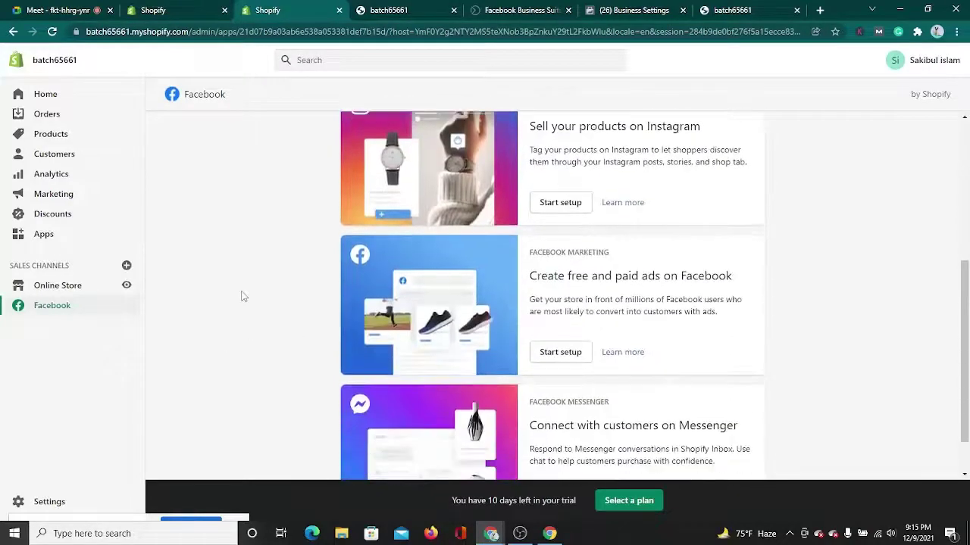
pyautogui.moveTo(528, 252); pyautogui.dragTo(635, 248)
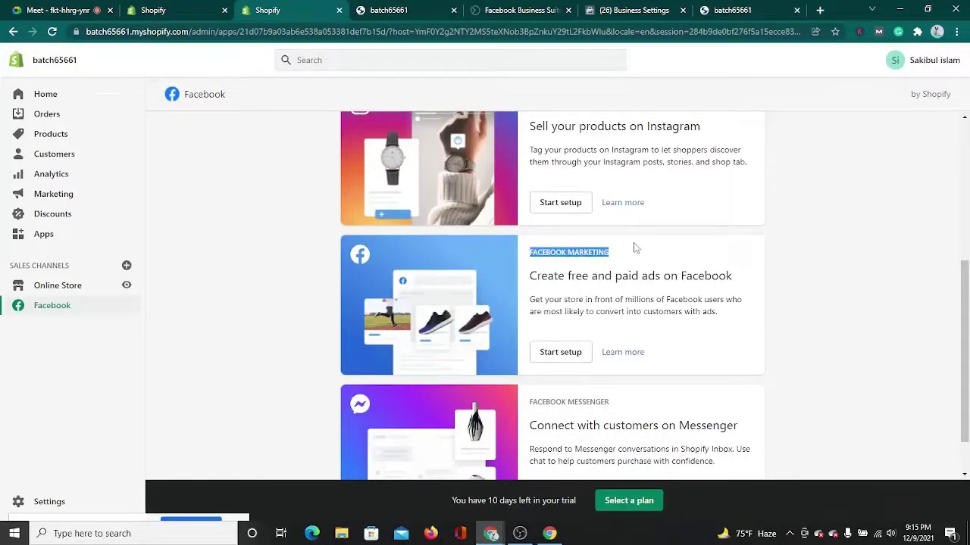
pyautogui.click(635, 247)
pyautogui.scroll(-1, 612, 241)
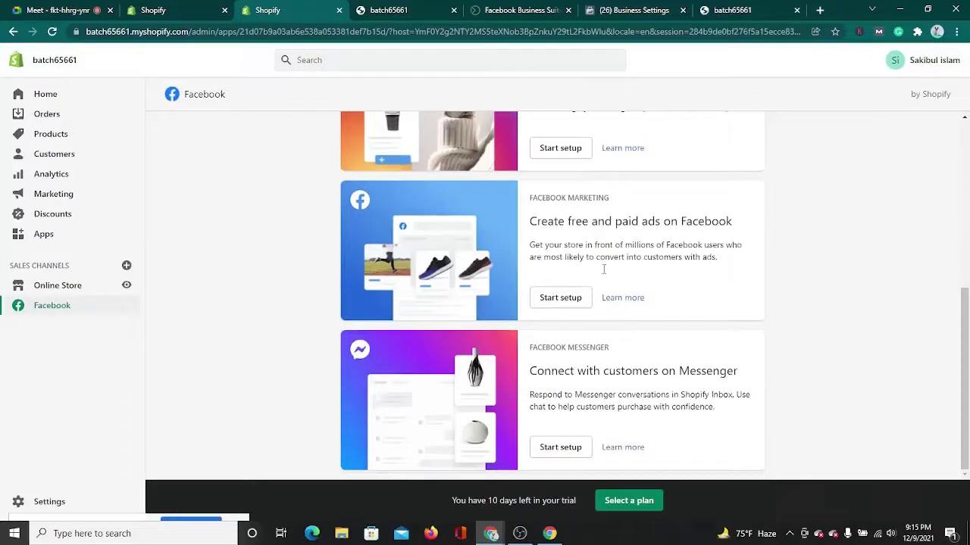
pyautogui.click(575, 303)
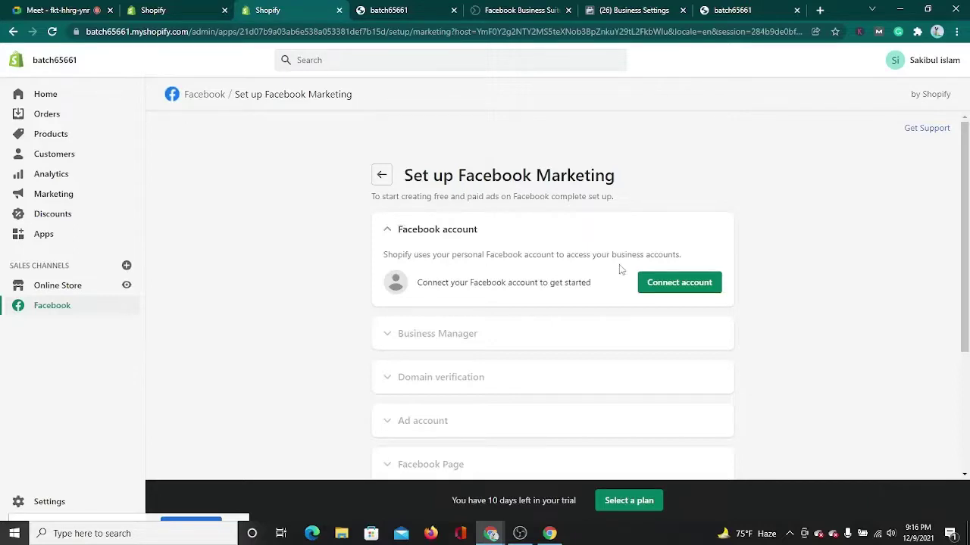
# Begin connecting the Facebook account and submit the account password in the login window
pyautogui.click(666, 282)
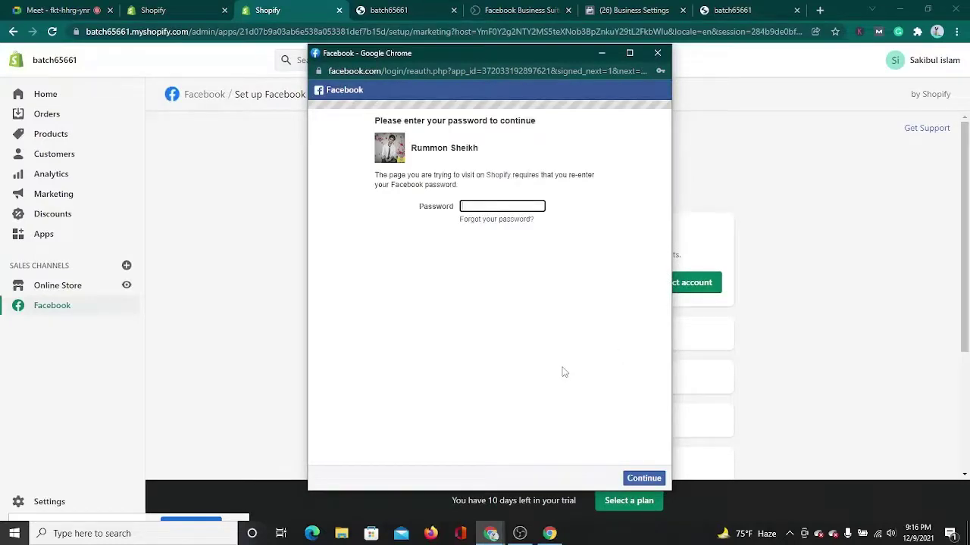
pyautogui.write('********')
pyautogui.press('Return')
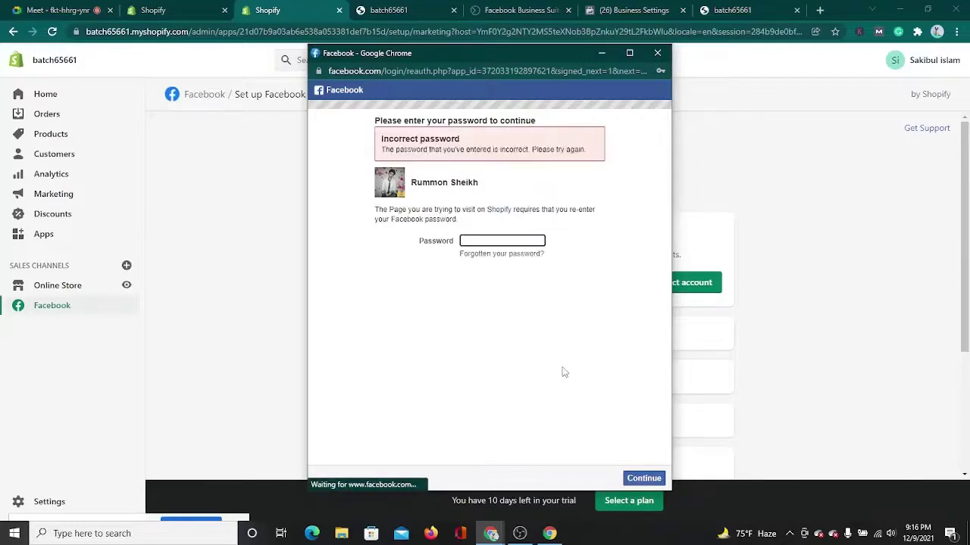
# Try again to submit the Facebook account password, clearing and retyping the entry
pyautogui.write('****')
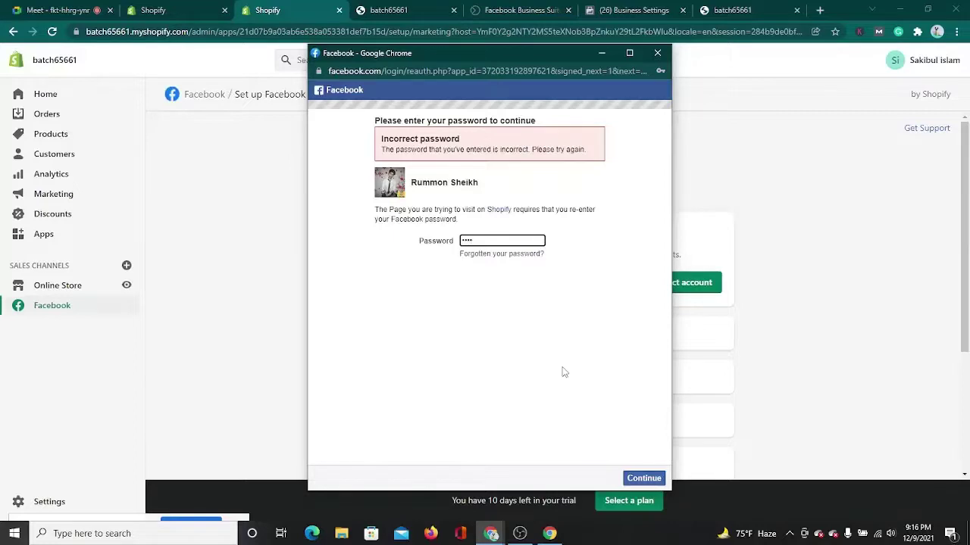
pyautogui.write('****')
pyautogui.press('Return')
pyautogui.press('BackSpace')
pyautogui.press('BackSpace')
pyautogui.press('BackSpace')
pyautogui.press('BackSpace')
pyautogui.write('*******')
pyautogui.press('Return')
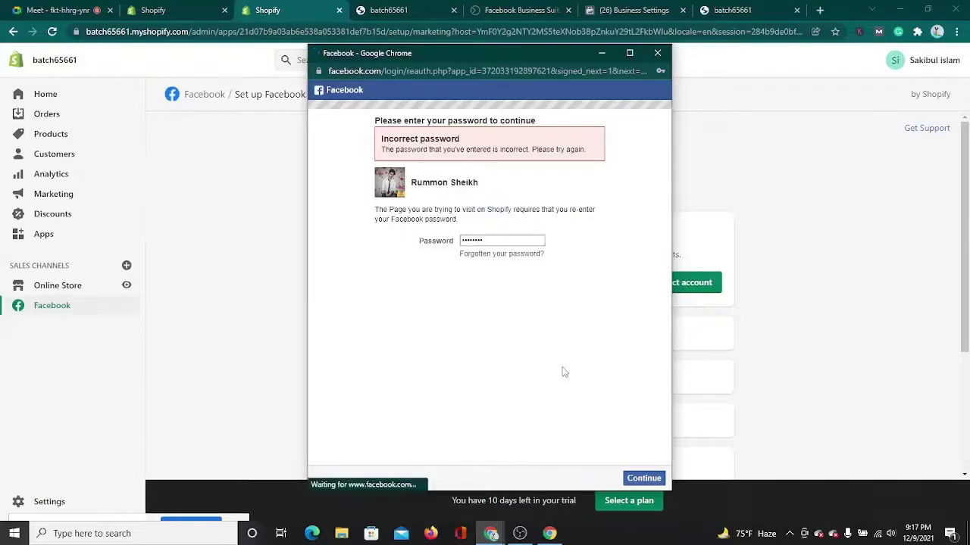
# Re-enter the Facebook account password and submit it to finish connecting the account
pyautogui.write('*******')
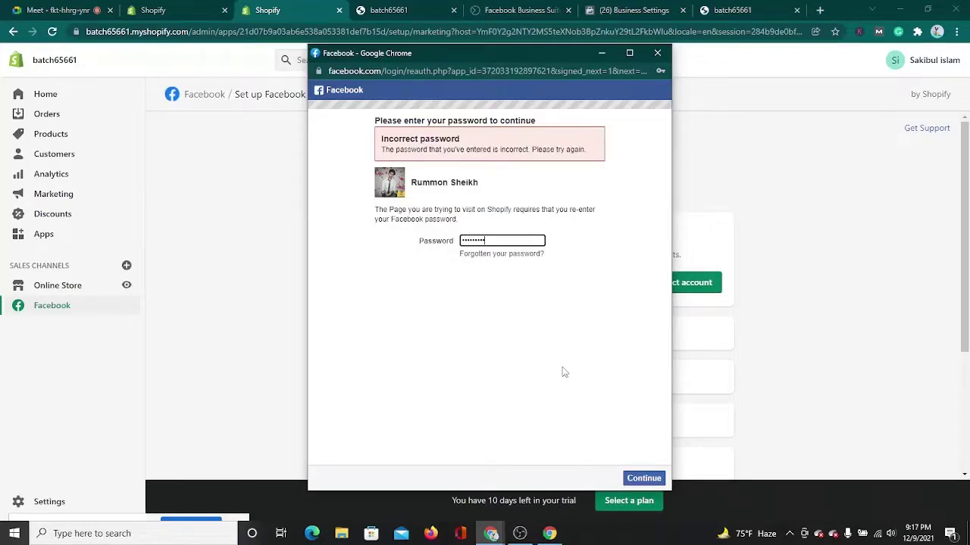
pyautogui.press('Return')
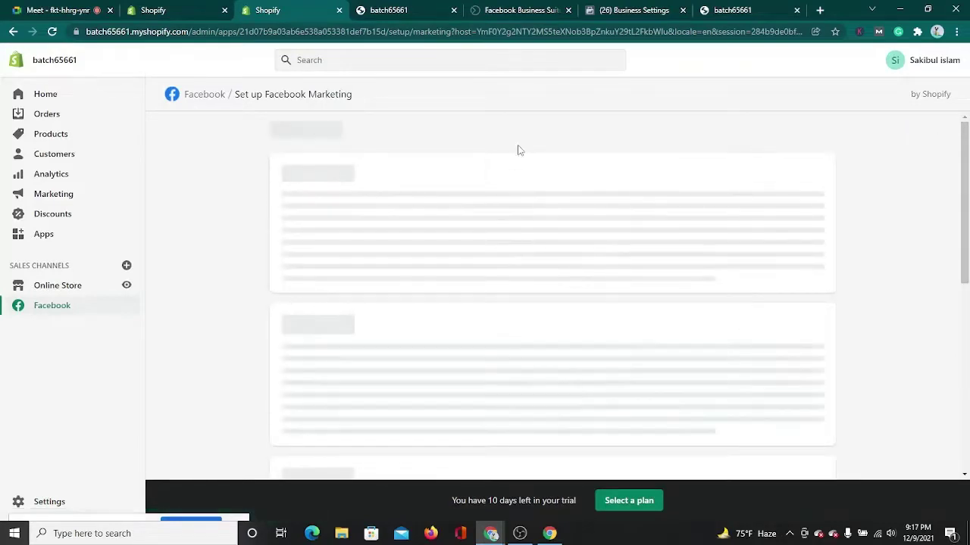
# Switch to the Google Meet call, admit the waiting participant, and return to the Shopify marketing setup
pyautogui.click(41, 9)
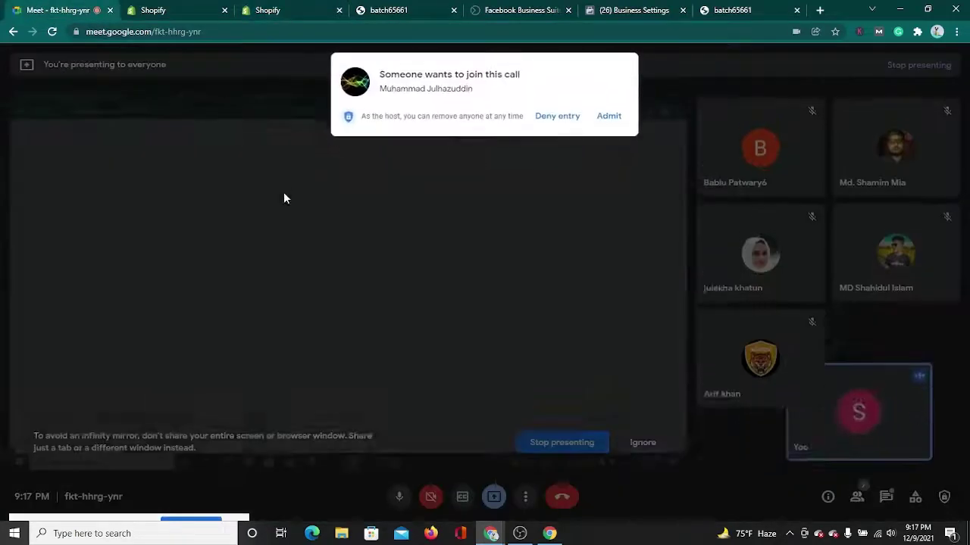
pyautogui.click(608, 116)
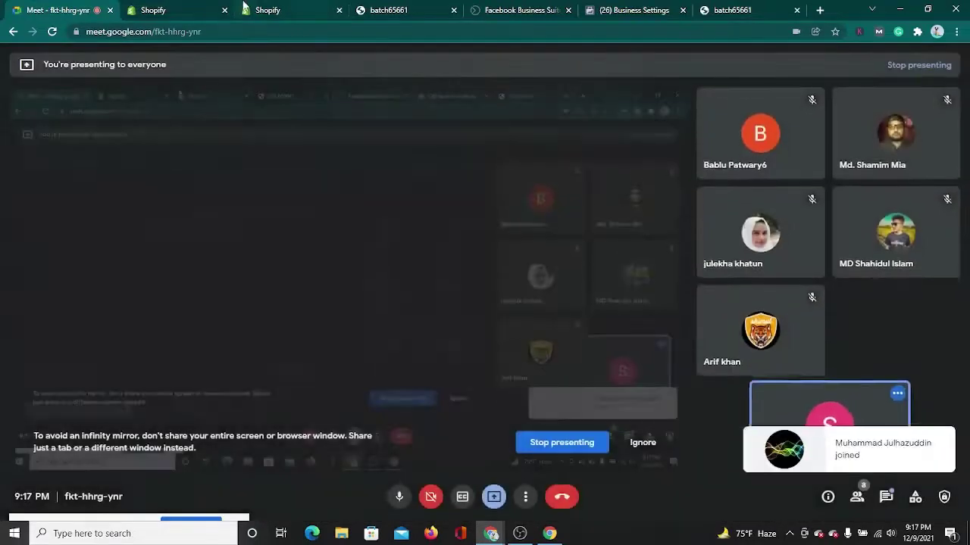
pyautogui.click(287, 7)
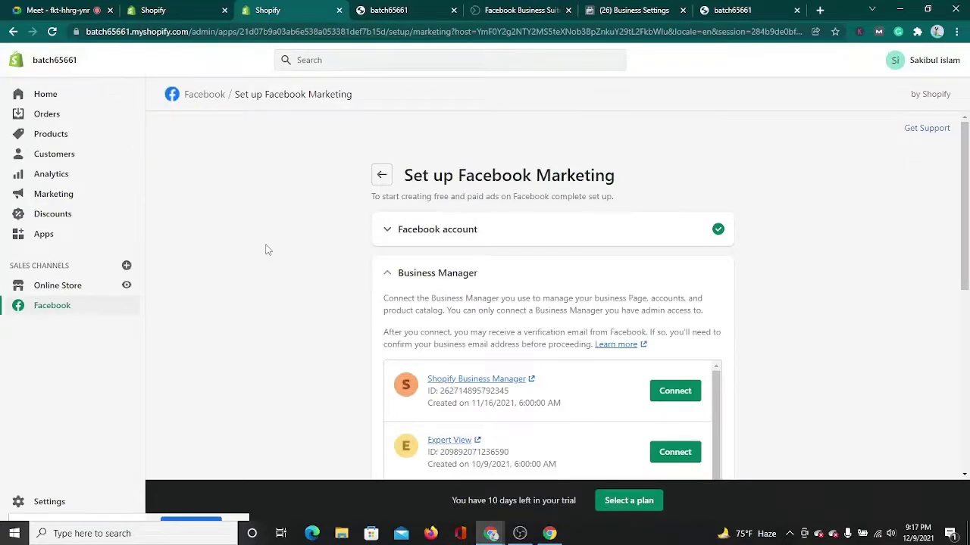
# Connect the Expert View Business Manager to the store
pyautogui.scroll(-4, 267, 250)
pyautogui.scroll(4, 267, 249)
pyautogui.scroll(-2, 321, 319)
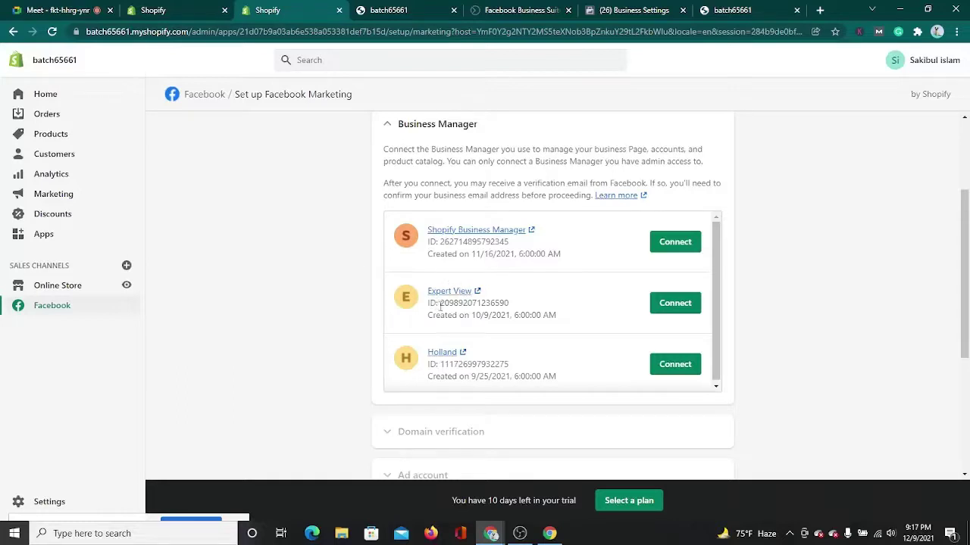
pyautogui.click(672, 305)
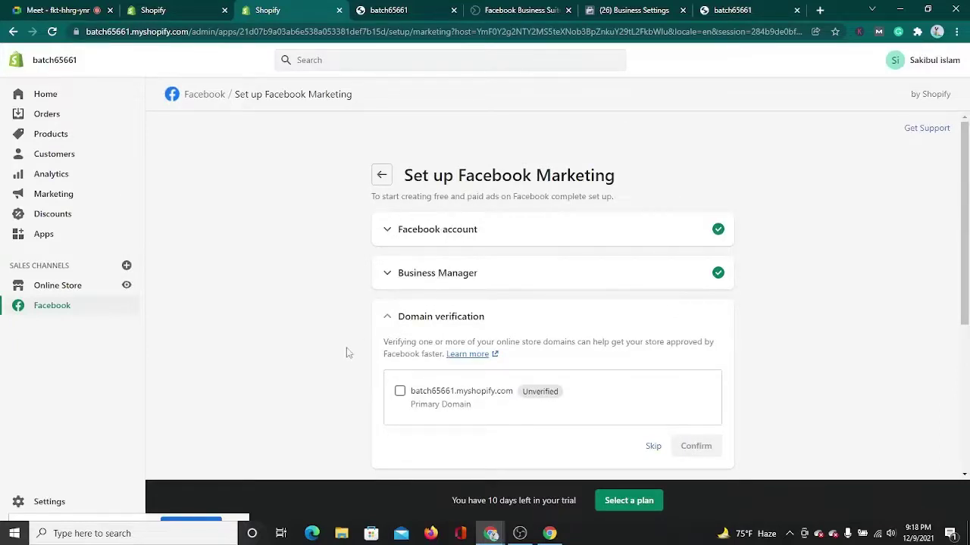
# Select the primary domain batch65661.myshopify.com for domain verification and confirm it
pyautogui.scroll(-1, 344, 358)
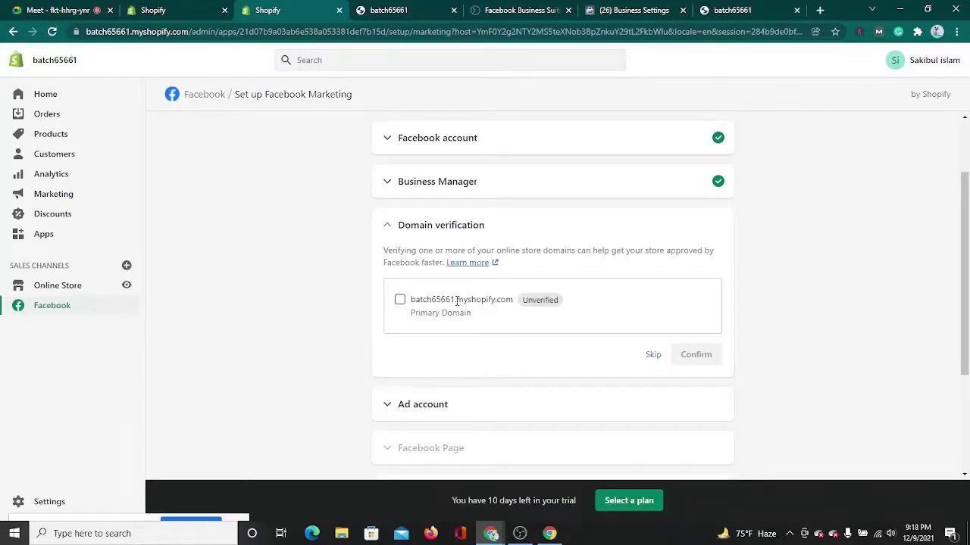
pyautogui.moveTo(413, 307); pyautogui.dragTo(510, 302)
pyautogui.click(401, 302)
pyautogui.click(401, 302)
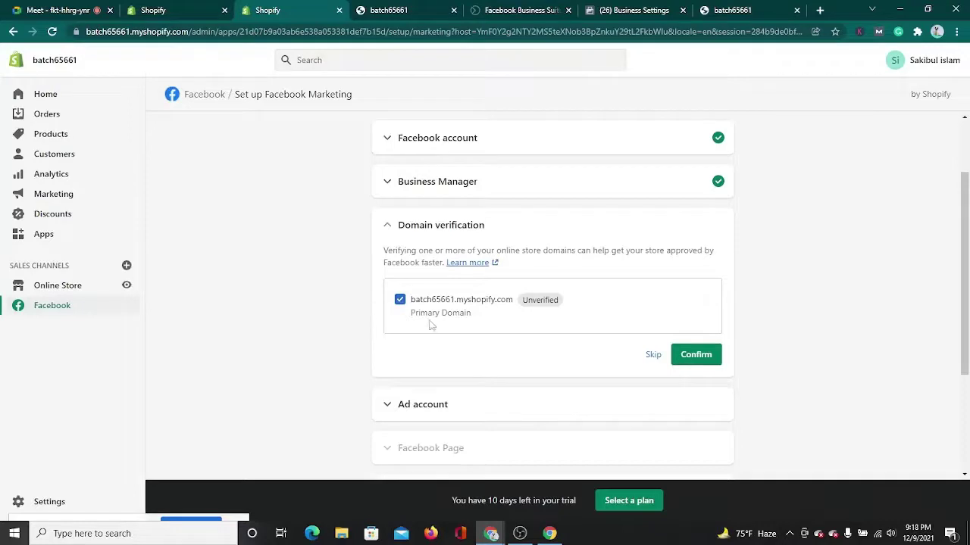
pyautogui.click(686, 355)
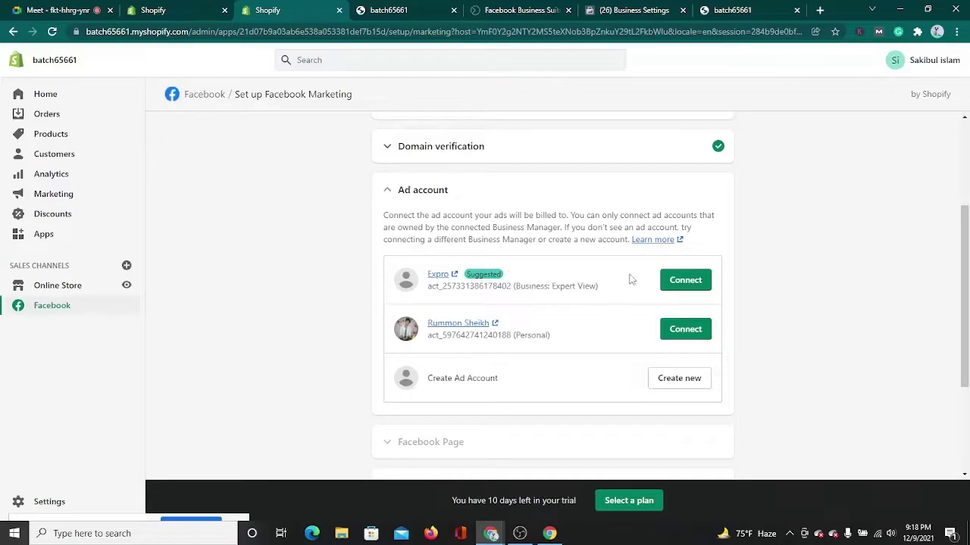
# Start connecting the suggested Expro ad account and accept Facebook's Custom Audience Terms on behalf of Expert View
pyautogui.click(670, 282)
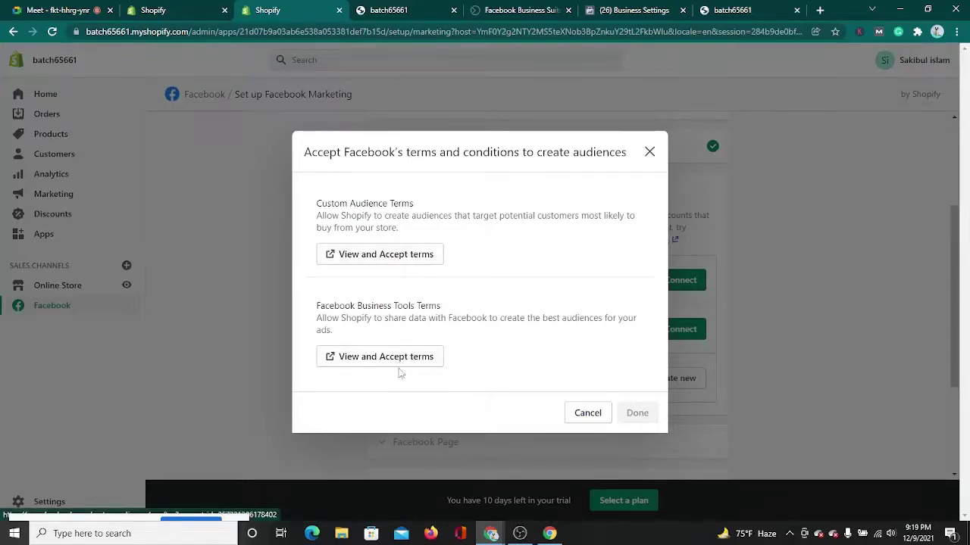
pyautogui.click(421, 259)
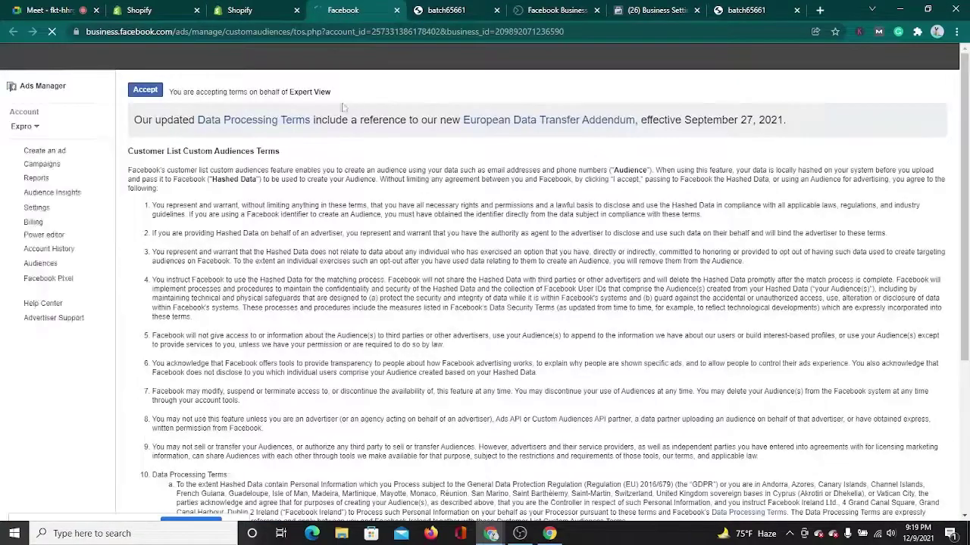
pyautogui.click(146, 91)
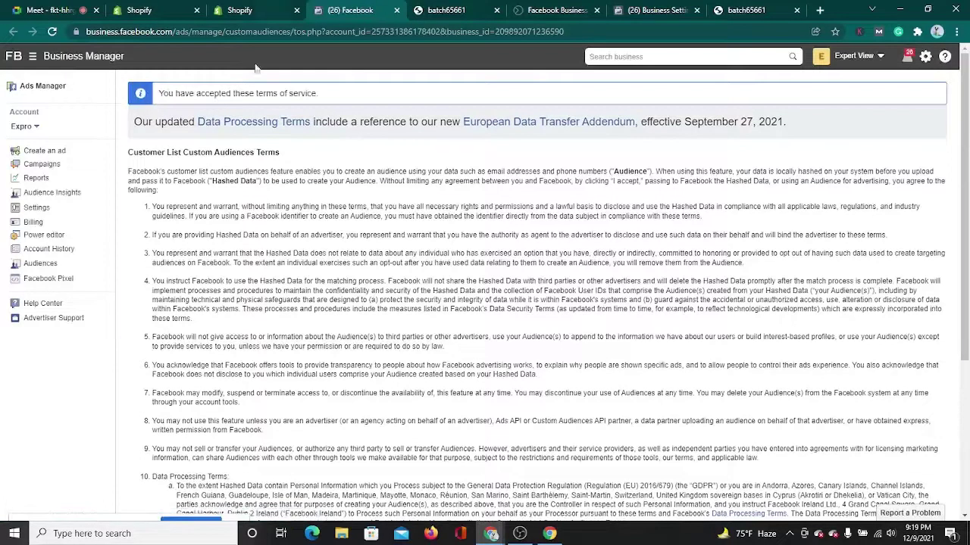
pyautogui.click(279, 8)
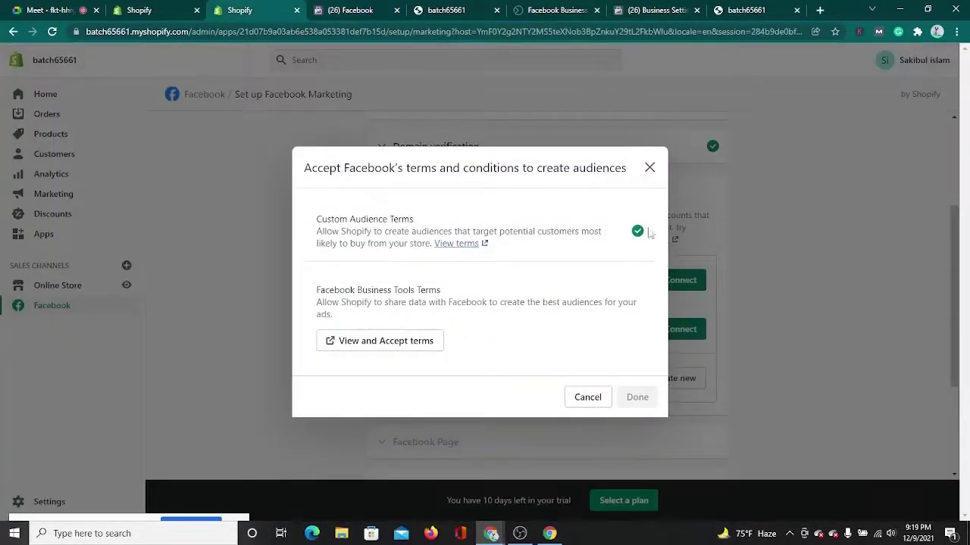
# Accept the Facebook Business Tools Terms and complete the Expro ad account connection
pyautogui.click(406, 342)
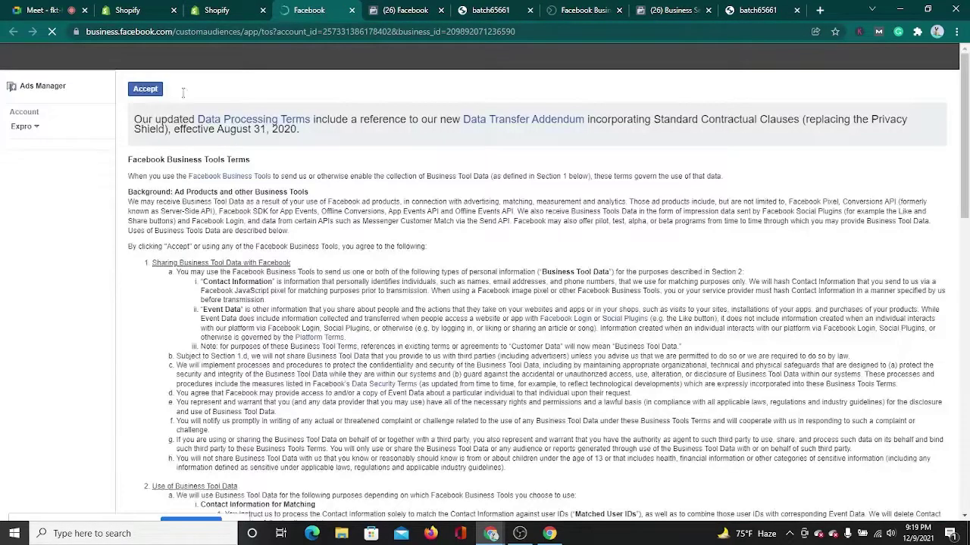
pyautogui.click(158, 95)
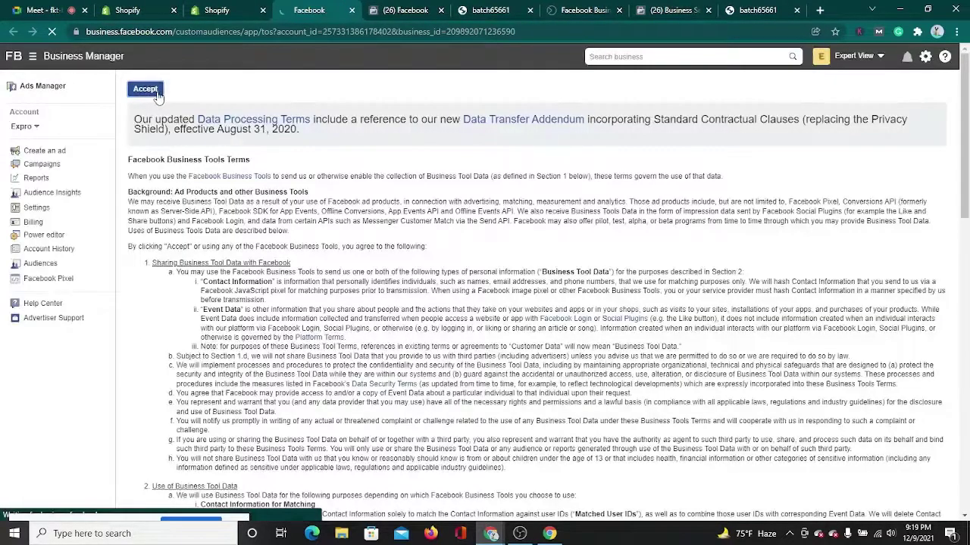
pyautogui.click(217, 8)
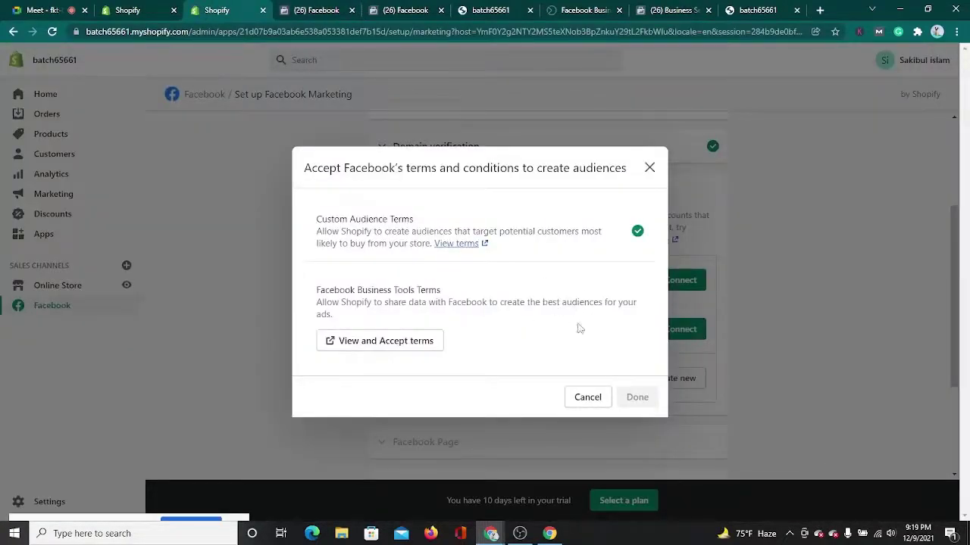
pyautogui.click(633, 381)
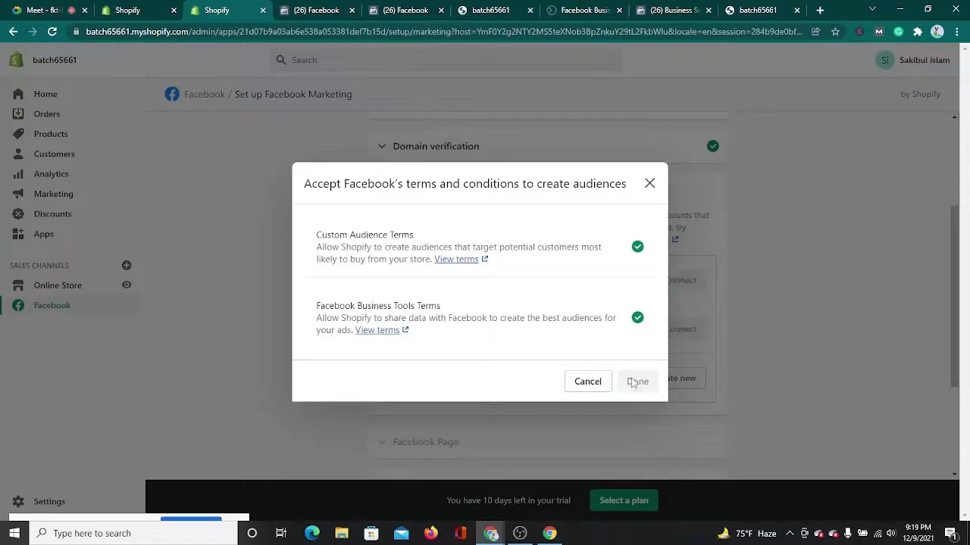
# Connect the first listed Educational Consultant page as the store's Facebook Page
pyautogui.scroll(-1, 295, 356)
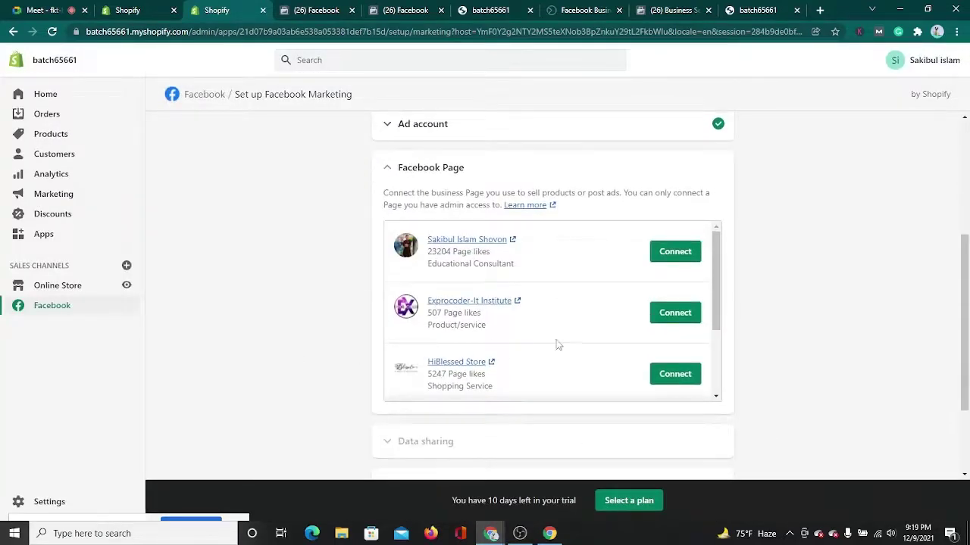
pyautogui.scroll(-3, 559, 344)
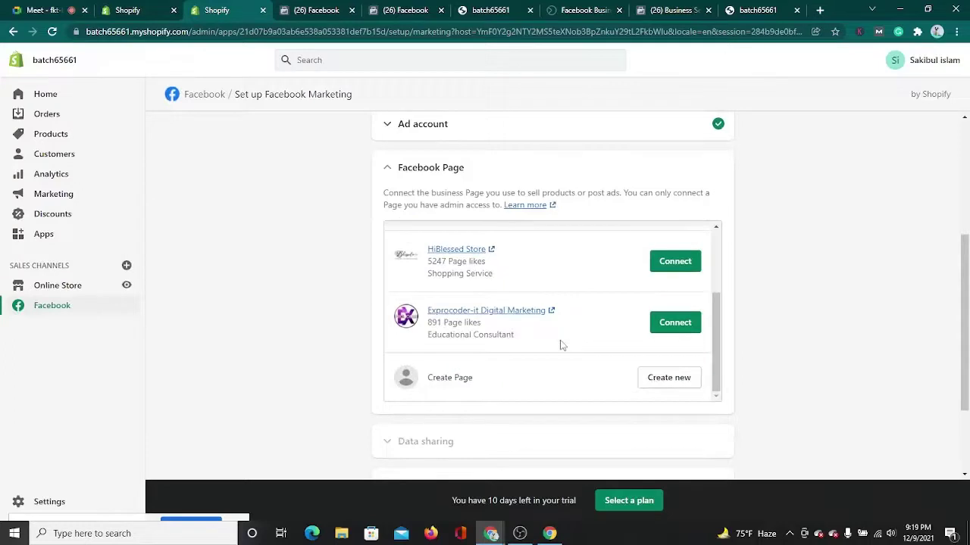
pyautogui.scroll(3, 561, 341)
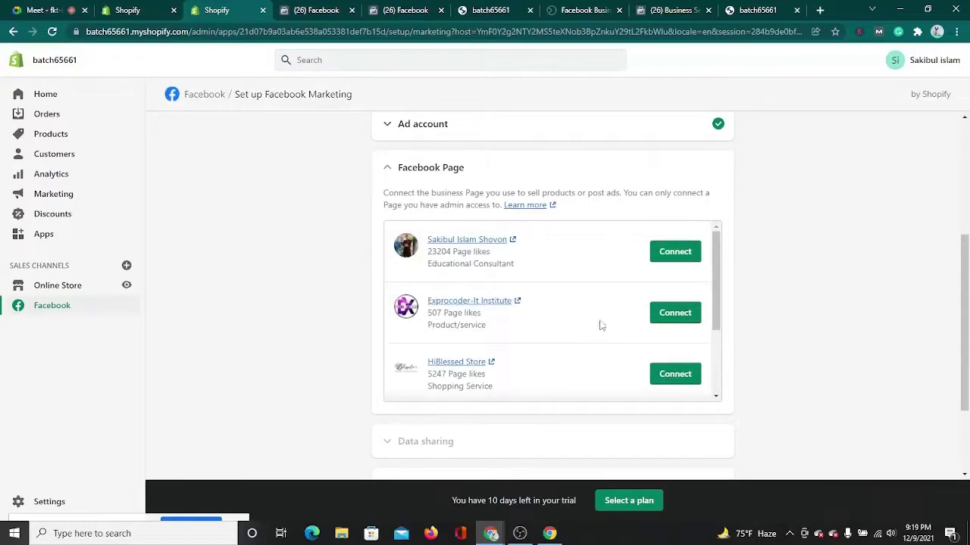
pyautogui.scroll(-1, 584, 311)
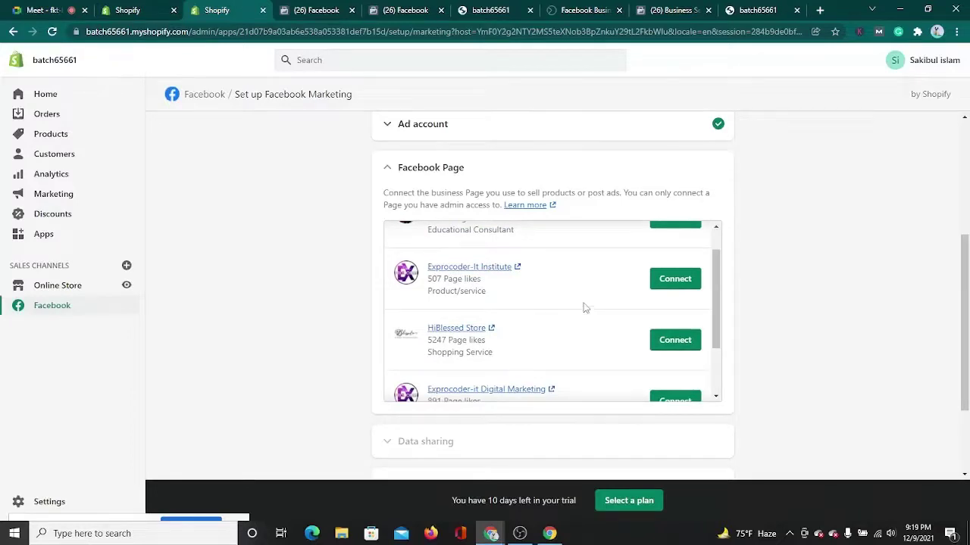
pyautogui.scroll(1, 584, 308)
pyautogui.click(675, 251)
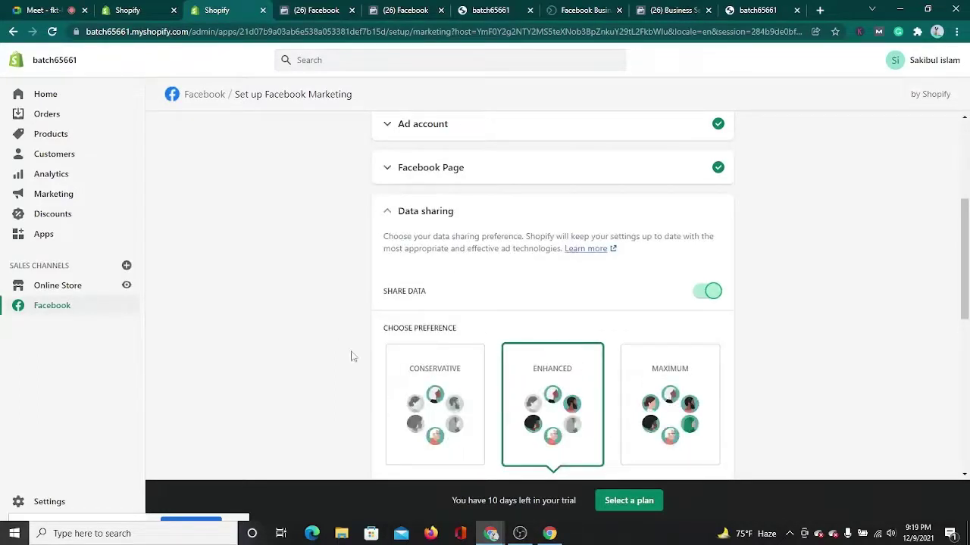
# Review the data sharing section's Conservative, Enhanced and Maximum preferences and the privacy notice for the Enhanced option
pyautogui.scroll(-3, 352, 356)
pyautogui.scroll(4, 352, 356)
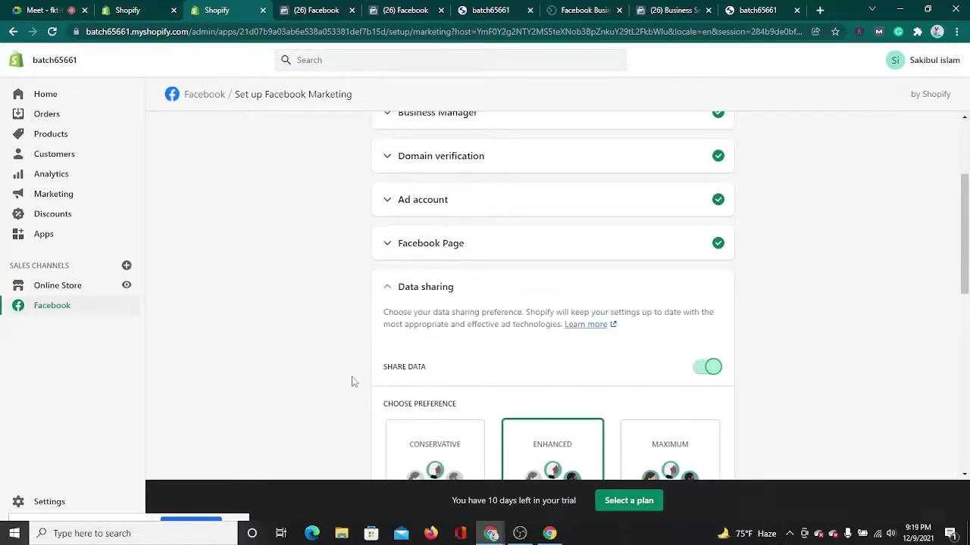
pyautogui.scroll(-1, 351, 382)
pyautogui.scroll(-3, 352, 382)
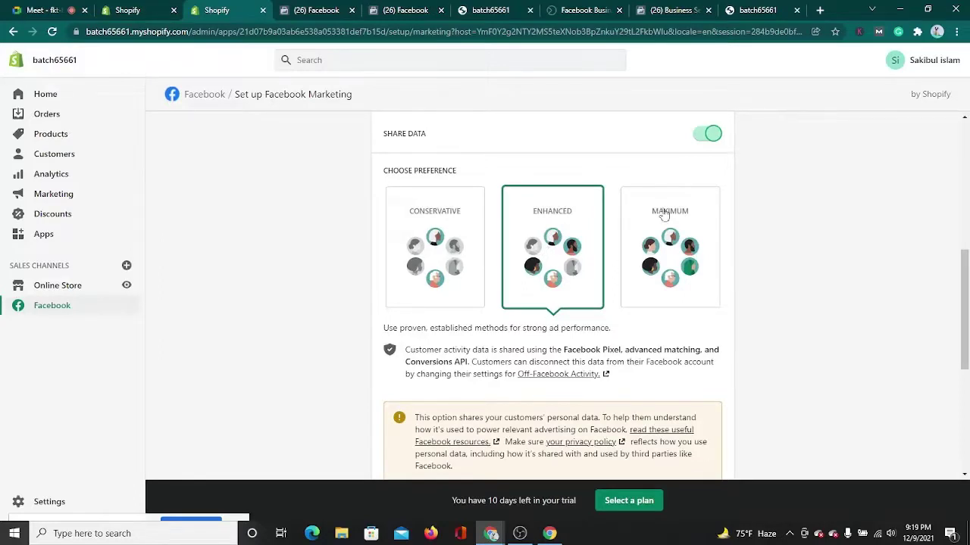
pyautogui.scroll(-2, 314, 324)
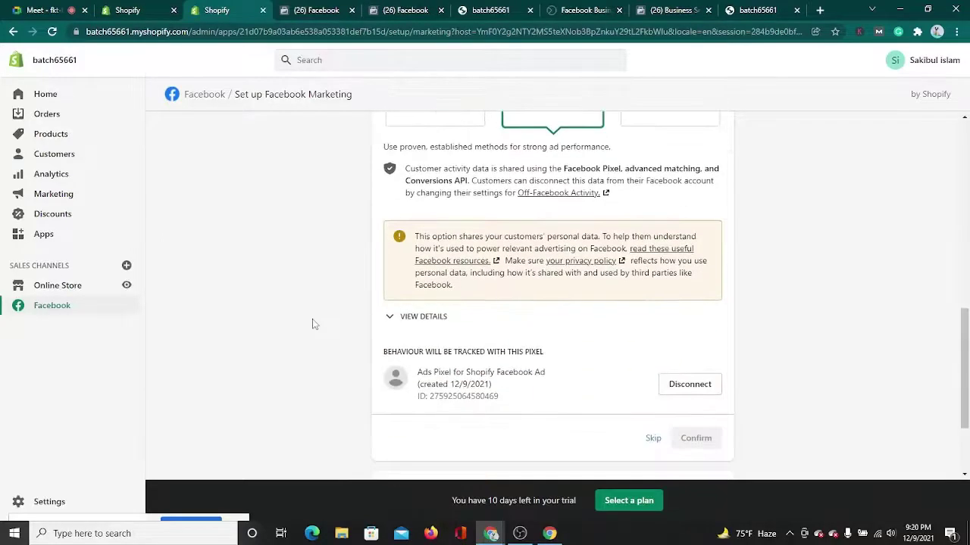
pyautogui.scroll(-1, 313, 324)
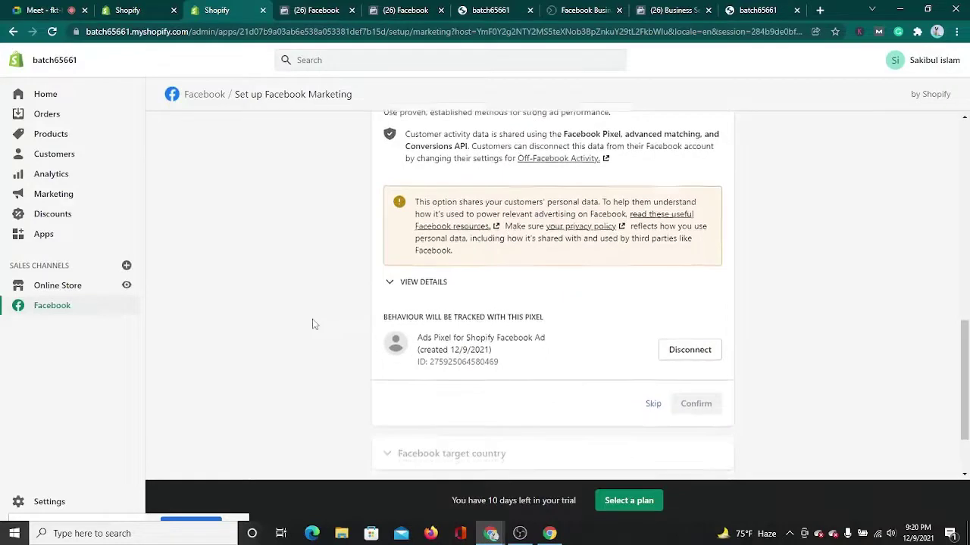
# Expand the data sharing details and examine the shared customer activities and the pixel used for tracking behaviour
pyautogui.click(423, 283)
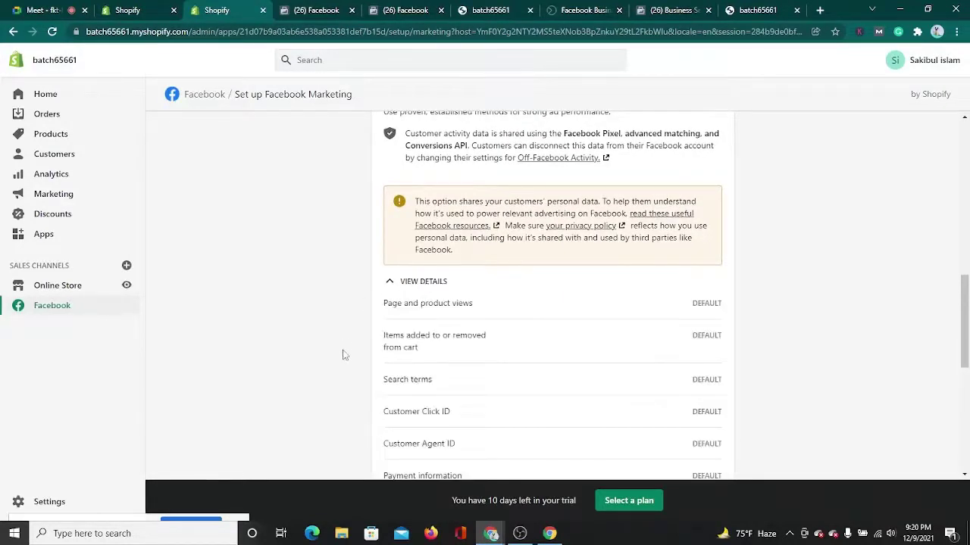
pyautogui.scroll(-3, 342, 353)
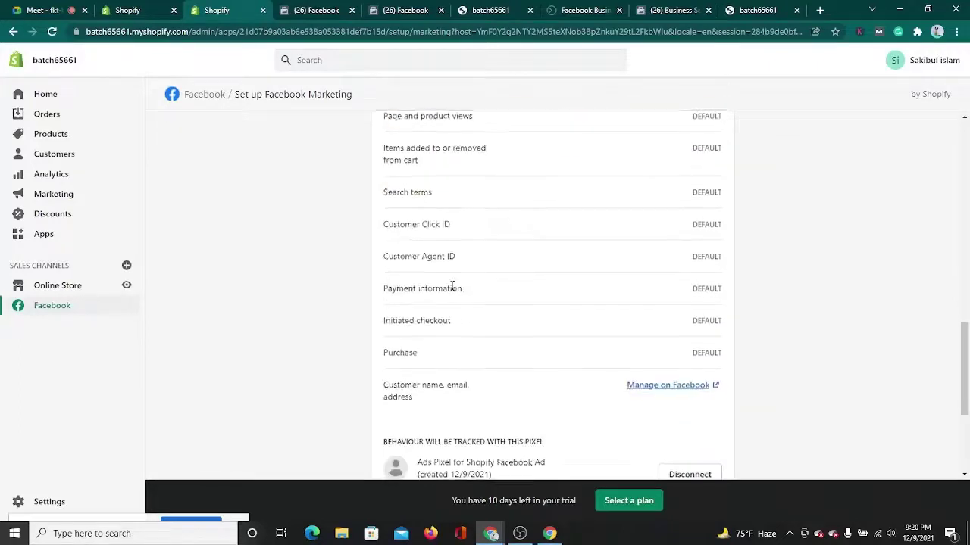
pyautogui.scroll(-2, 445, 286)
pyautogui.scroll(3, 487, 166)
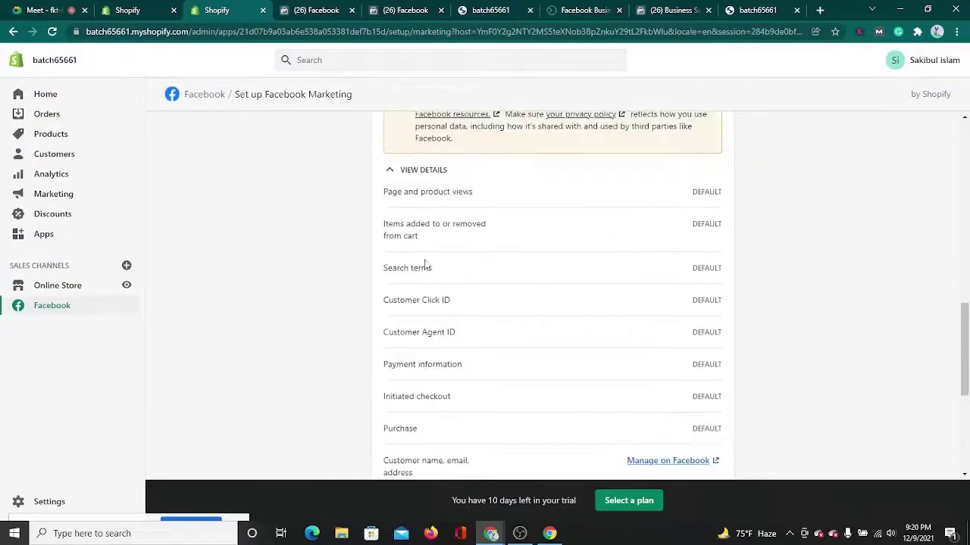
pyautogui.scroll(-2, 378, 307)
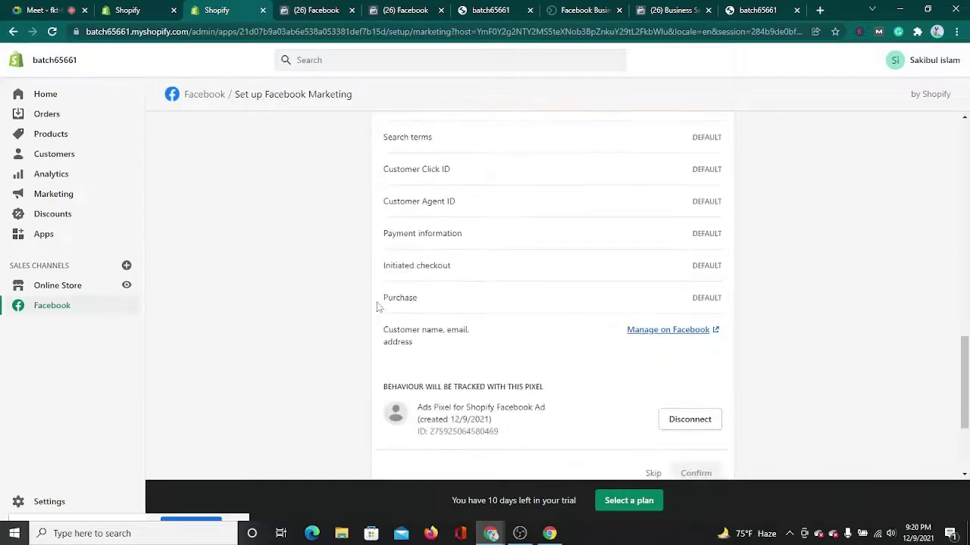
pyautogui.scroll(-1, 378, 306)
pyautogui.scroll(-1, 378, 307)
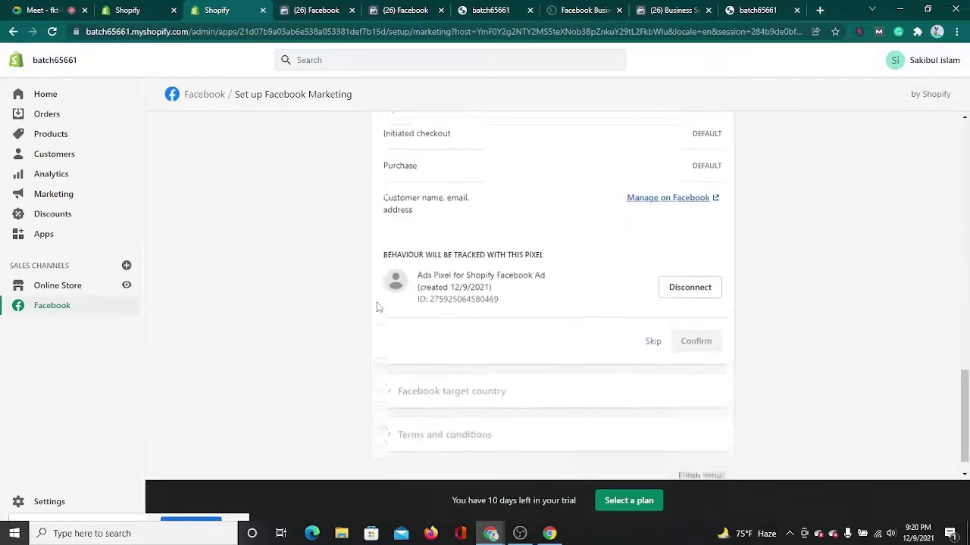
pyautogui.moveTo(418, 268); pyautogui.dragTo(522, 268)
pyautogui.moveTo(384, 248); pyautogui.dragTo(545, 249)
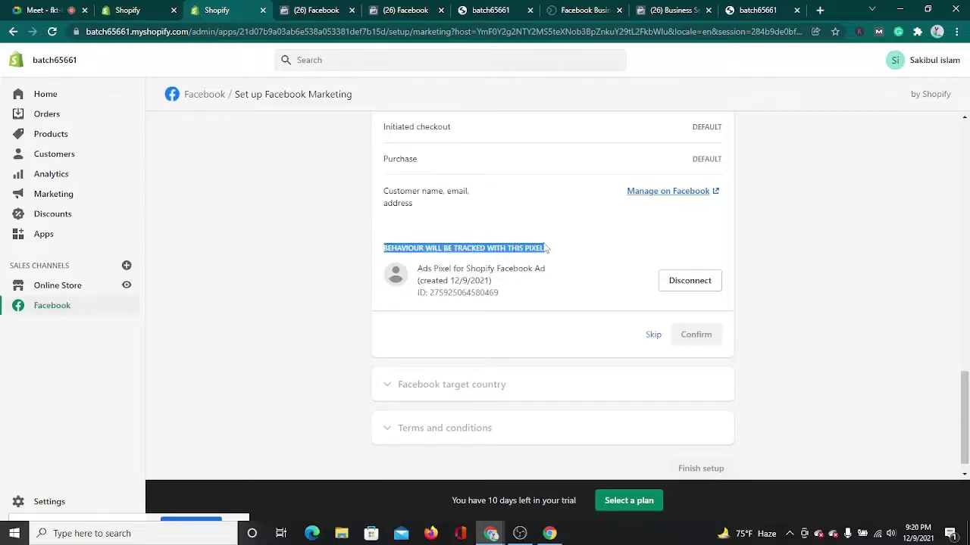
pyautogui.click(266, 278)
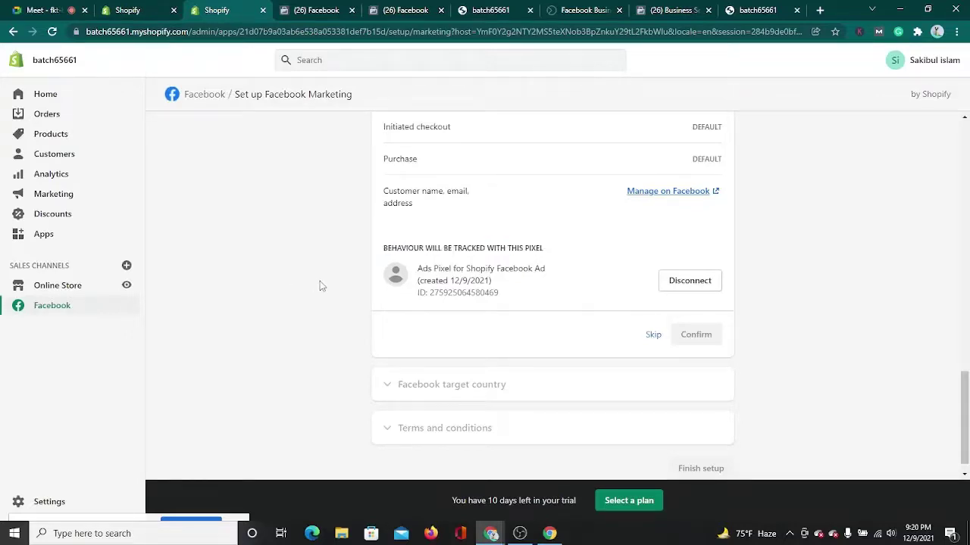
# Skip the data sharing section of the Facebook Marketing setup after rechecking its preferences and details
pyautogui.scroll(7, 383, 259)
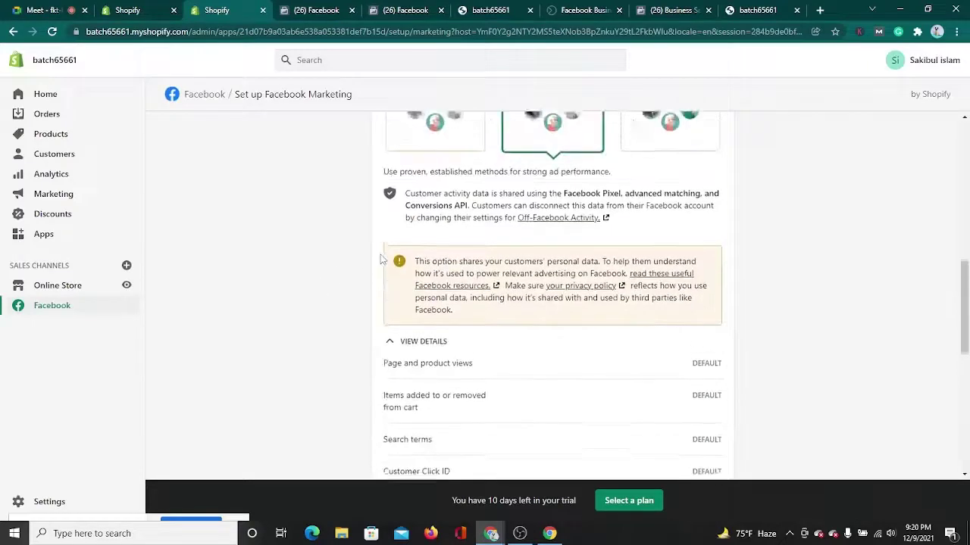
pyautogui.scroll(3, 381, 259)
pyautogui.scroll(-3, 383, 260)
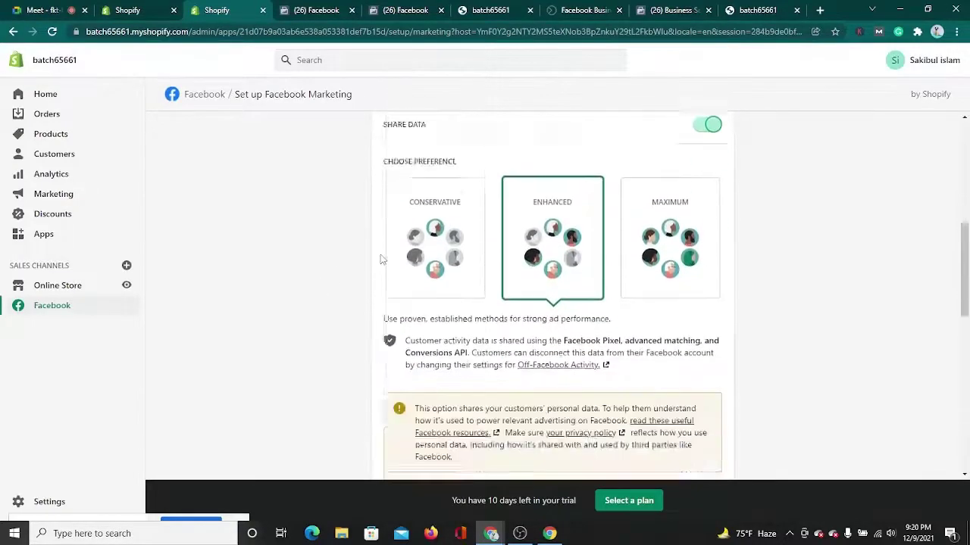
pyautogui.scroll(-2, 383, 260)
pyautogui.scroll(-3, 339, 402)
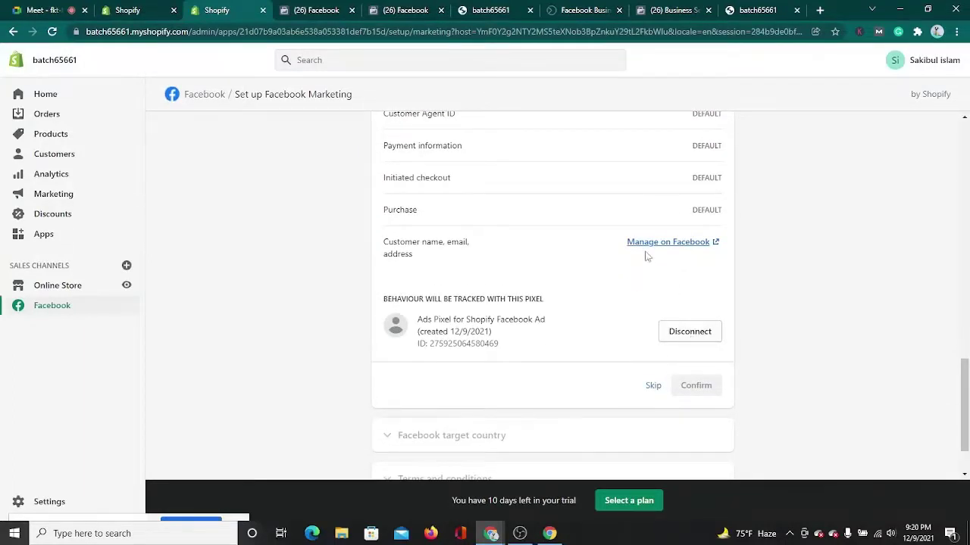
pyautogui.click(653, 387)
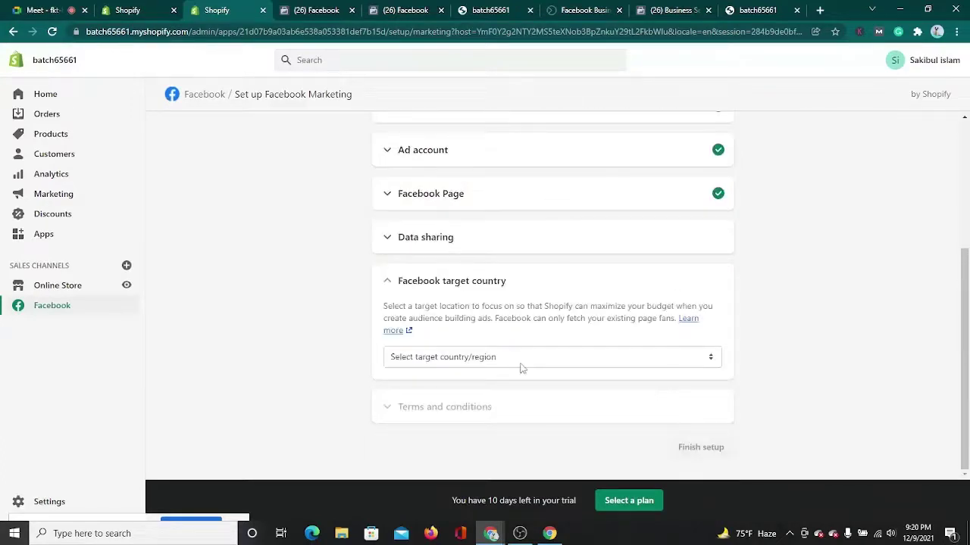
# Set the Facebook target country to Bangladesh and accept Facebook's Self-Serve Ad Terms and Product Catalog Terms
pyautogui.click(467, 363)
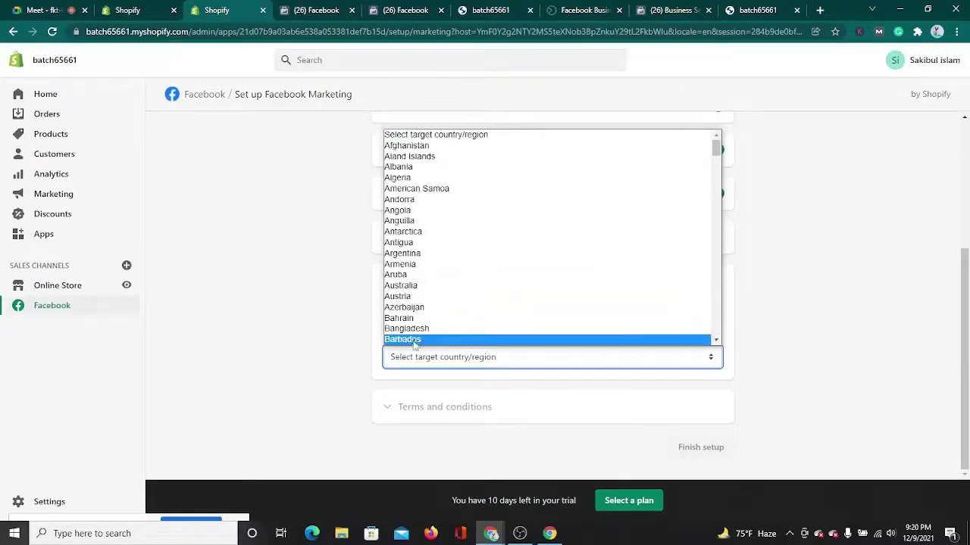
pyautogui.click(432, 330)
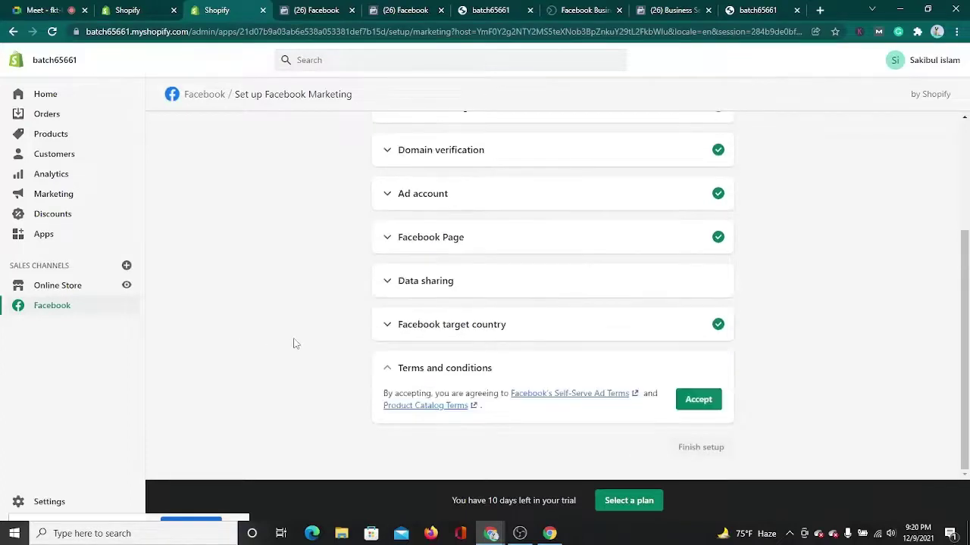
pyautogui.click(698, 403)
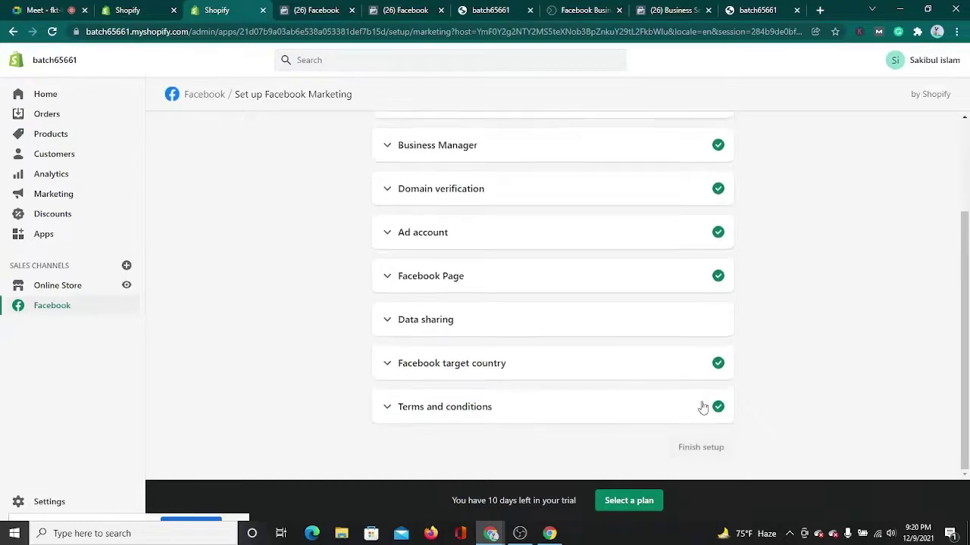
# Finish the Facebook Marketing setup and dismiss the completion message
pyautogui.scroll(2, 826, 409)
pyautogui.scroll(-3, 828, 411)
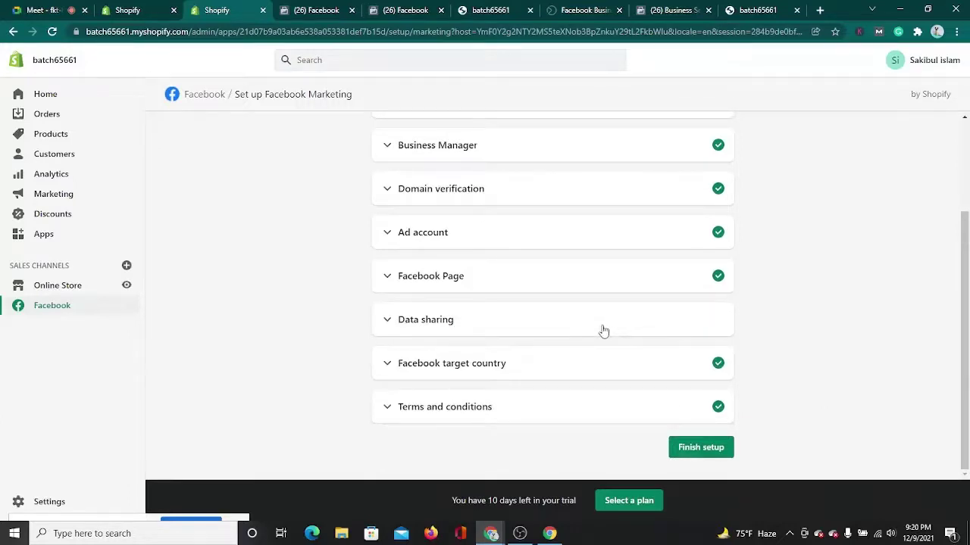
pyautogui.click(708, 457)
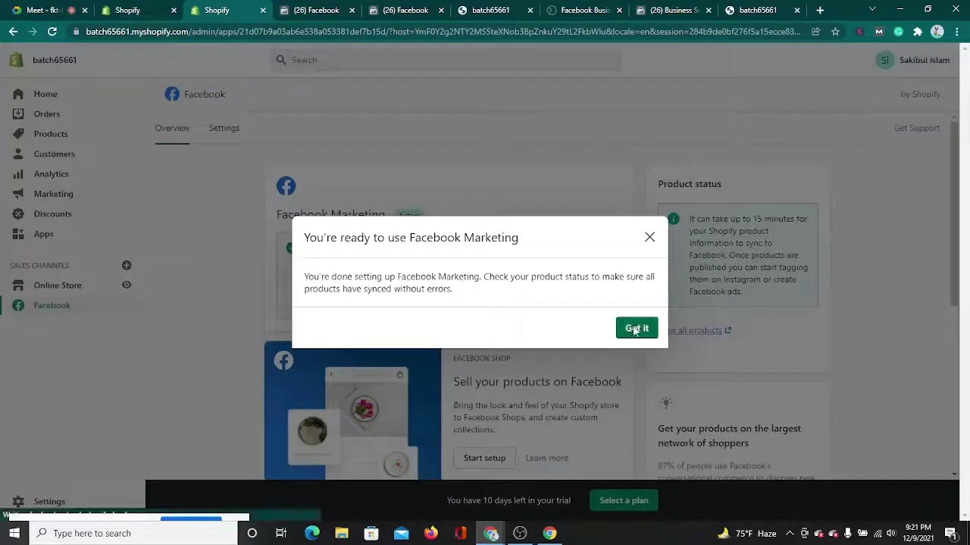
pyautogui.click(635, 328)
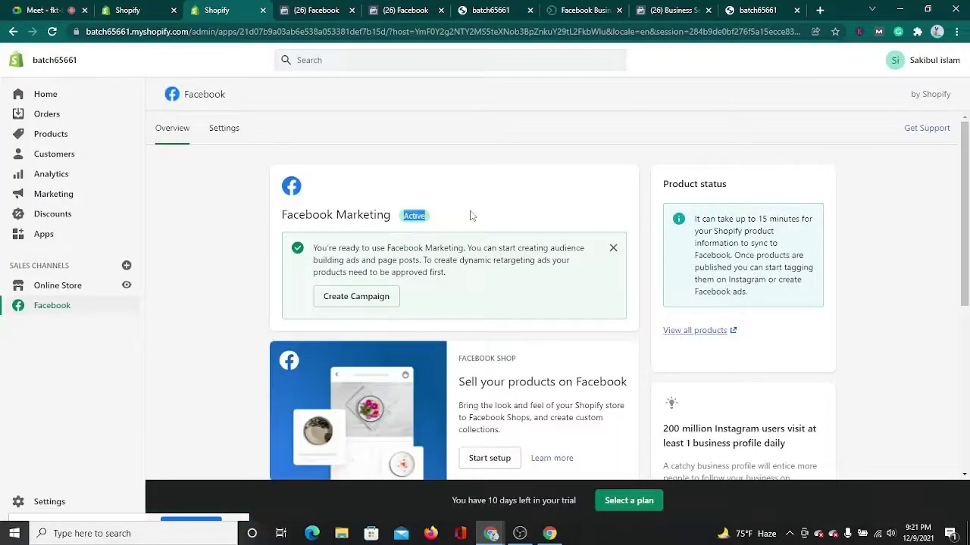
# Create a marketing campaign from the Facebook Marketing card, using a Facebook audience building ad as its activity
pyautogui.click(359, 297)
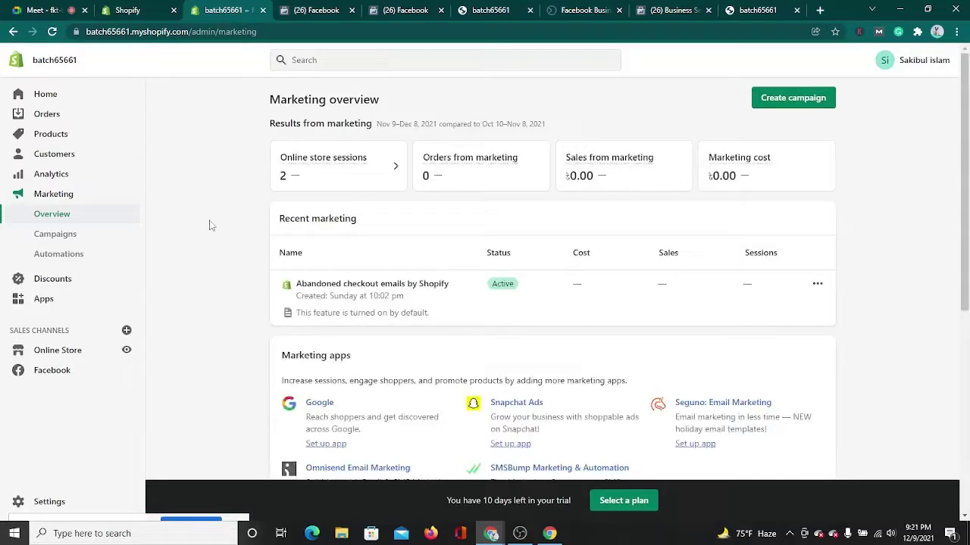
pyautogui.scroll(-5, 210, 224)
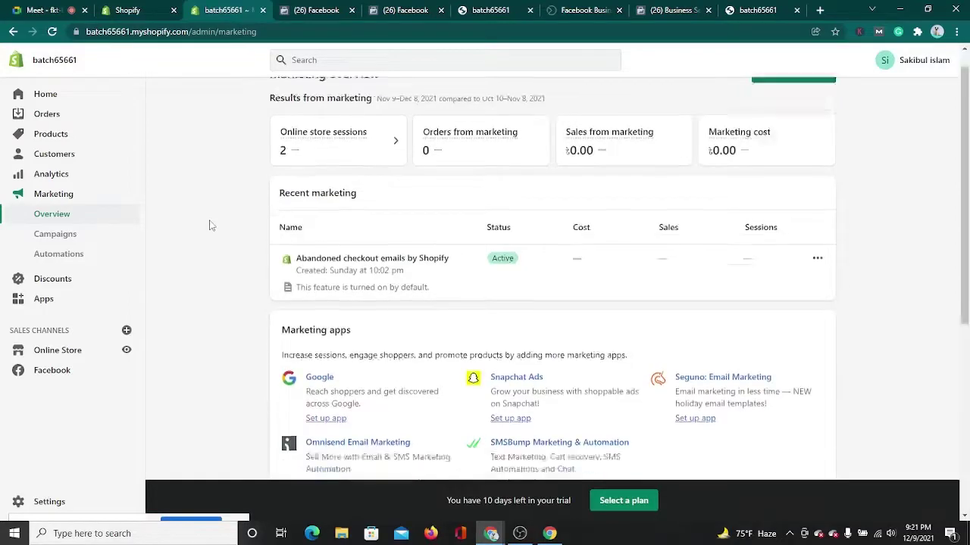
pyautogui.scroll(5, 211, 224)
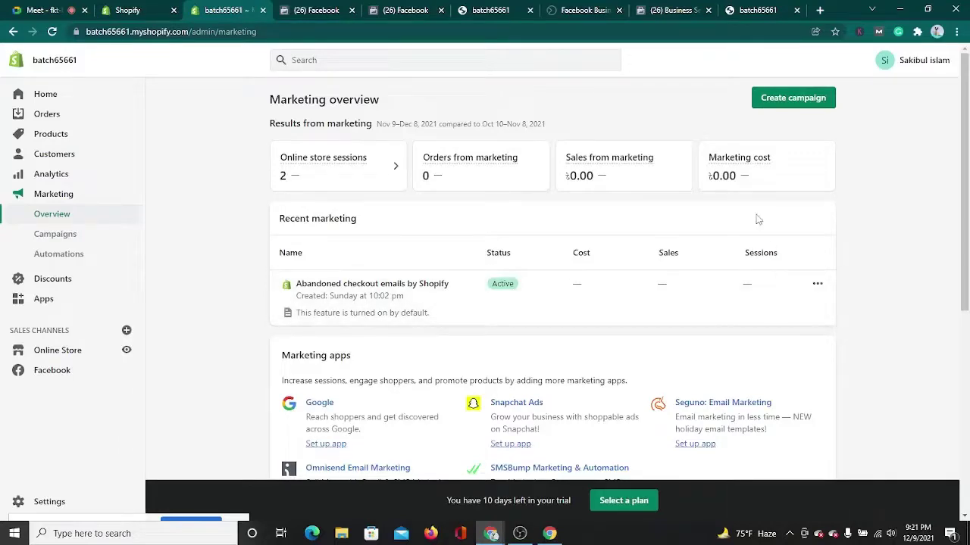
pyautogui.click(795, 100)
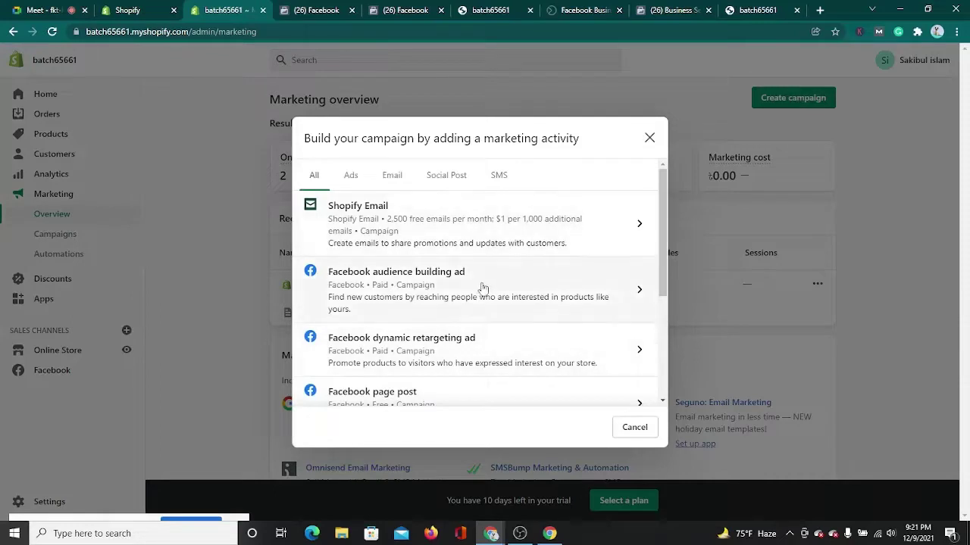
pyautogui.click(356, 185)
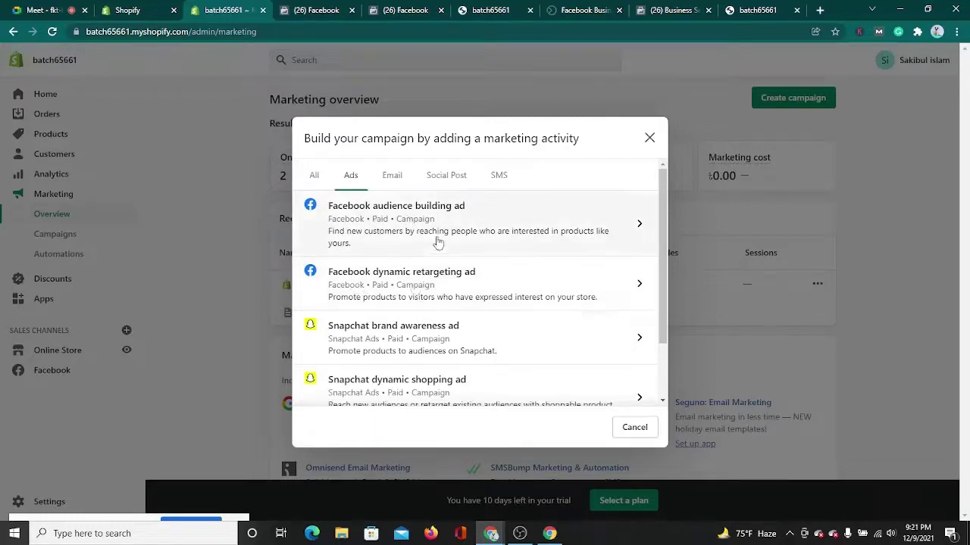
pyautogui.click(390, 229)
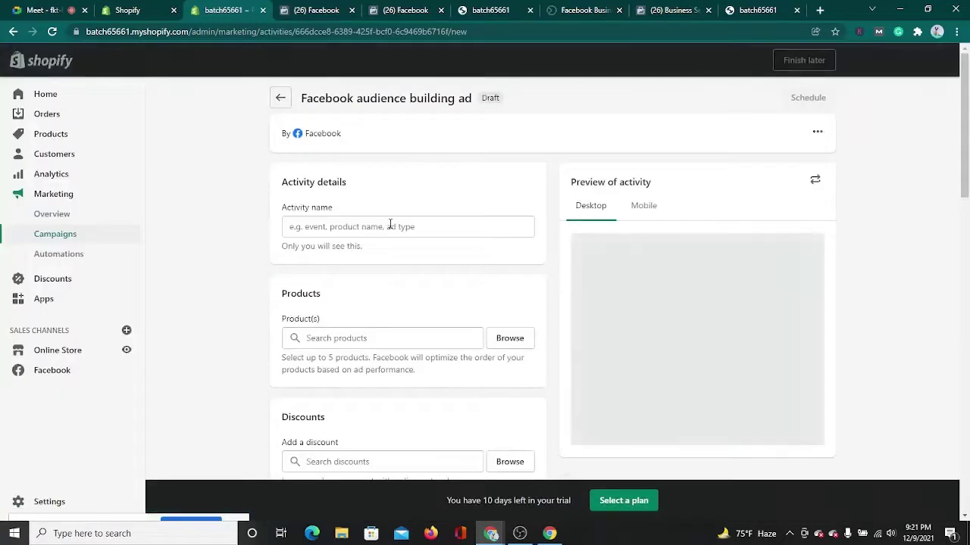
# Examine the audience building ad's product, discount, ad text, interest, gender, age and budget settings
pyautogui.scroll(-2, 243, 255)
pyautogui.scroll(2, 244, 256)
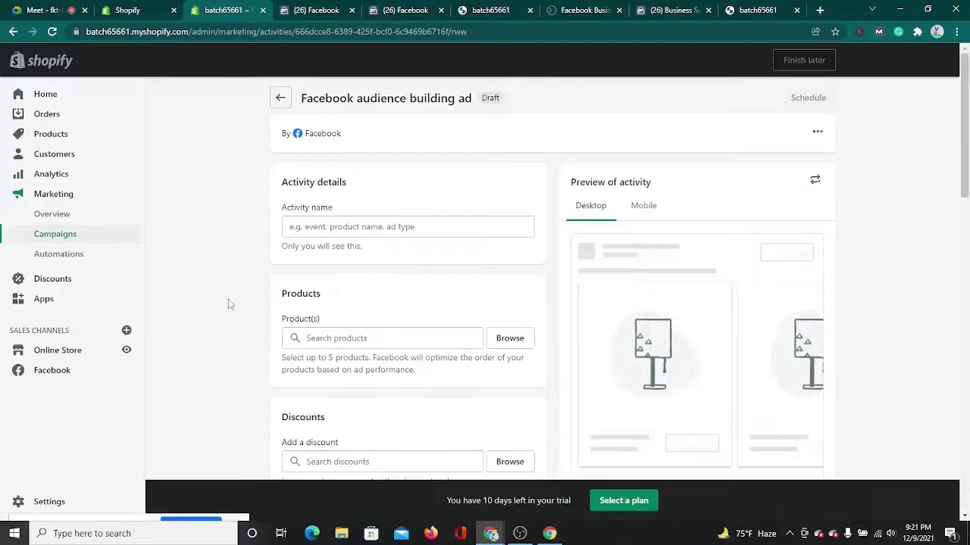
pyautogui.scroll(-5, 229, 303)
pyautogui.scroll(-4, 230, 303)
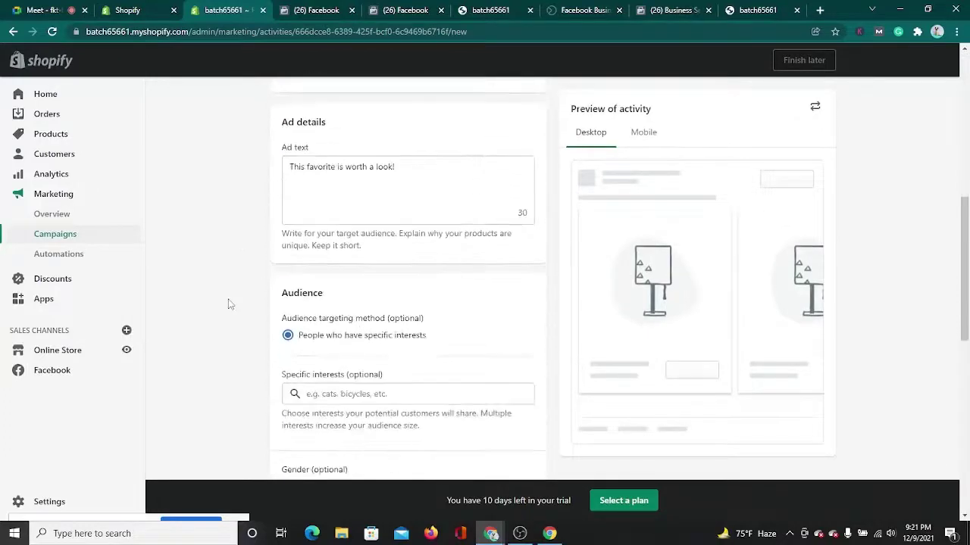
pyautogui.scroll(-3, 229, 303)
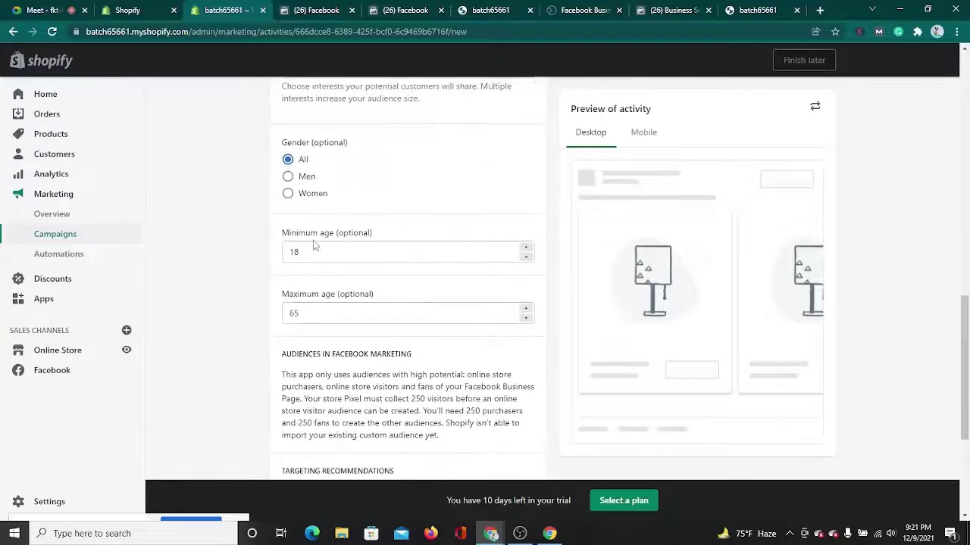
pyautogui.click(314, 251)
pyautogui.click(329, 310)
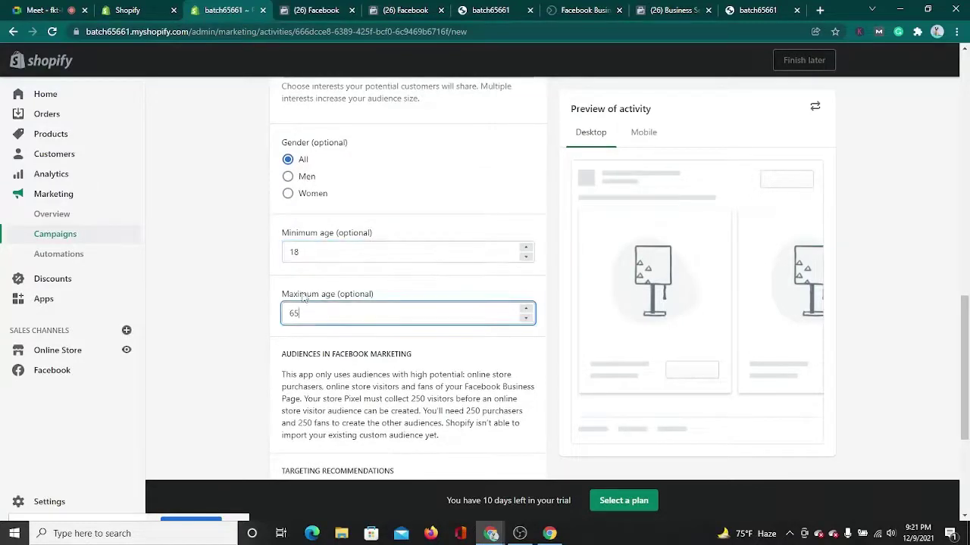
pyautogui.scroll(2, 227, 261)
pyautogui.scroll(2, 232, 276)
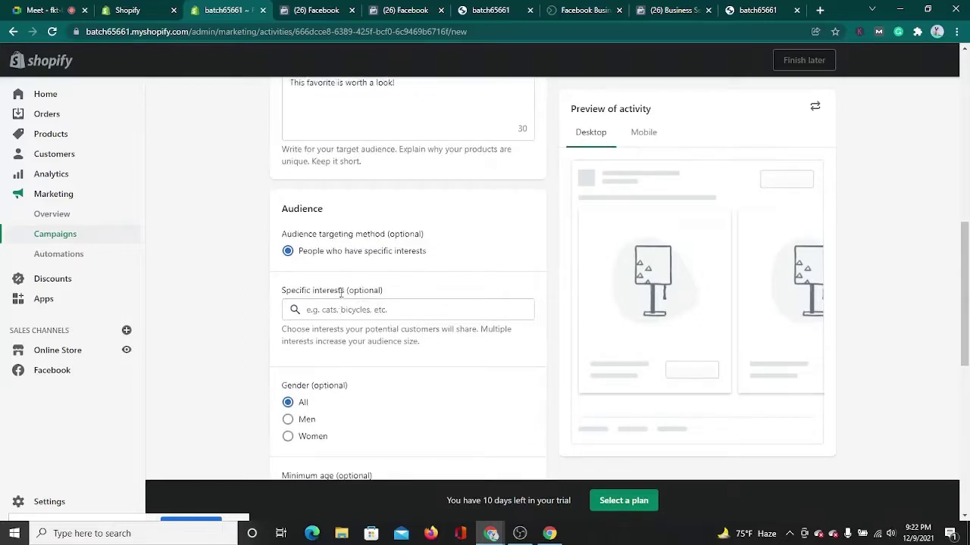
pyautogui.scroll(2, 247, 335)
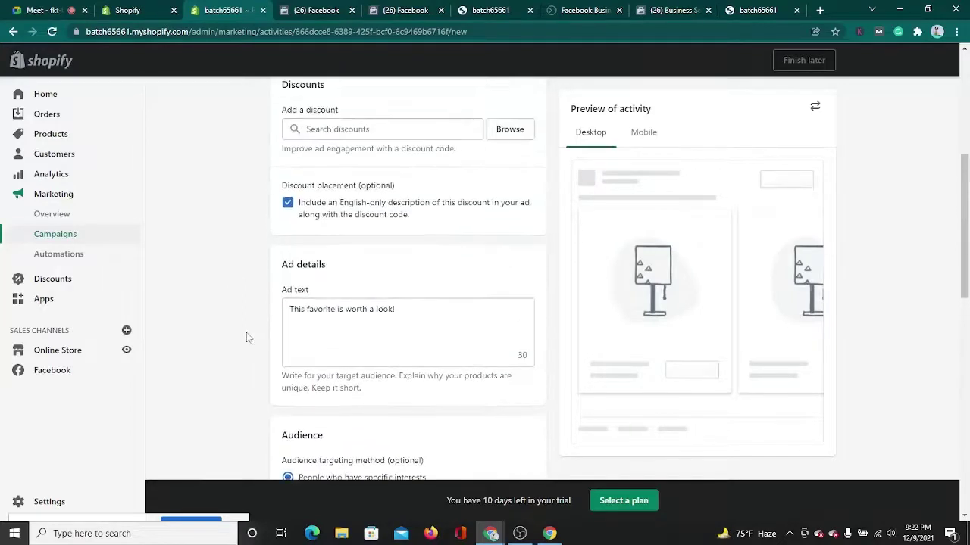
pyautogui.scroll(-2, 247, 335)
pyautogui.scroll(-9, 253, 296)
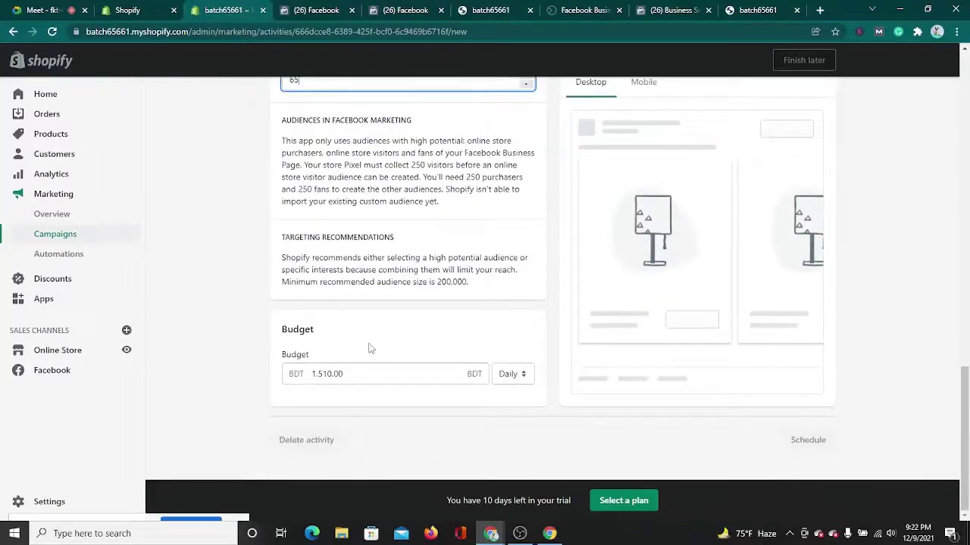
pyautogui.scroll(10, 525, 197)
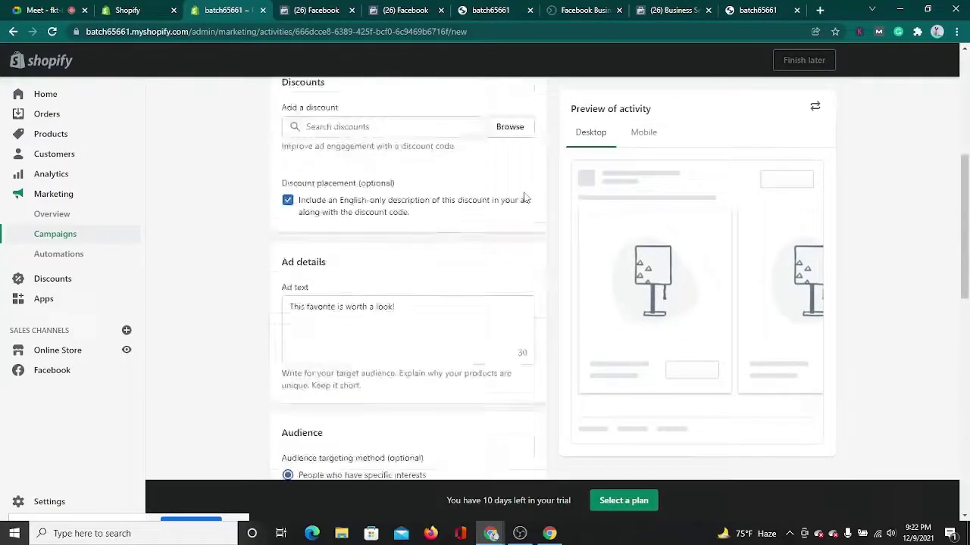
# Leave the audience building ad draft and open the store's Facebook sales channel
pyautogui.scroll(4, 526, 197)
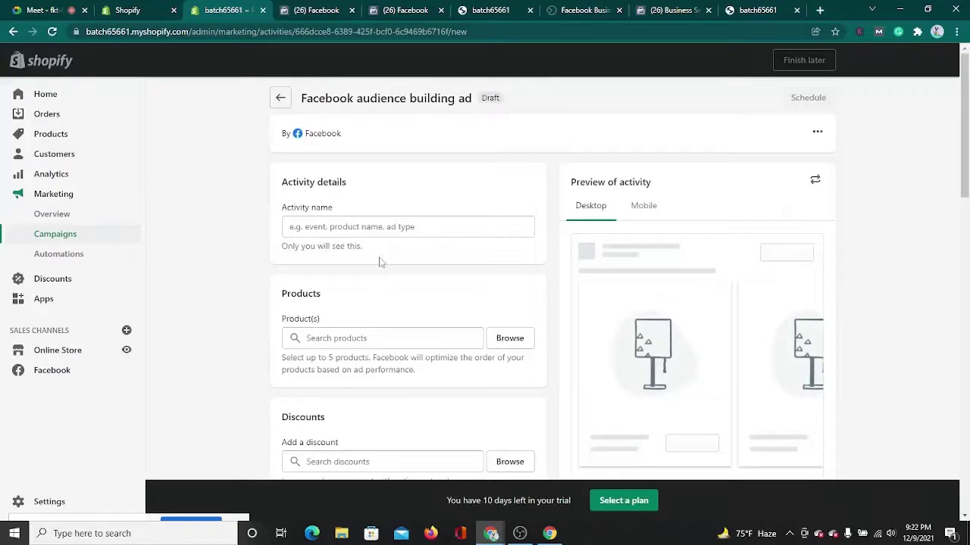
pyautogui.click(278, 99)
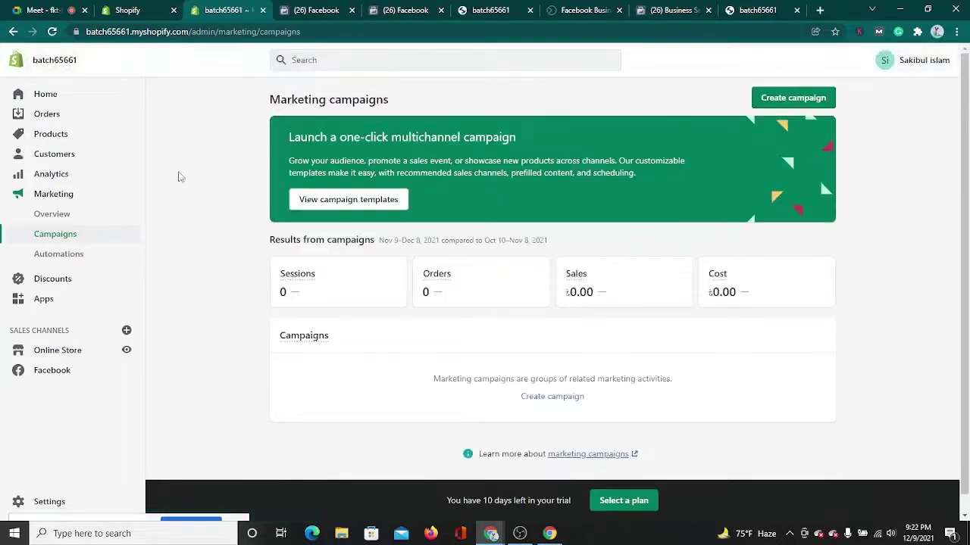
pyautogui.click(54, 376)
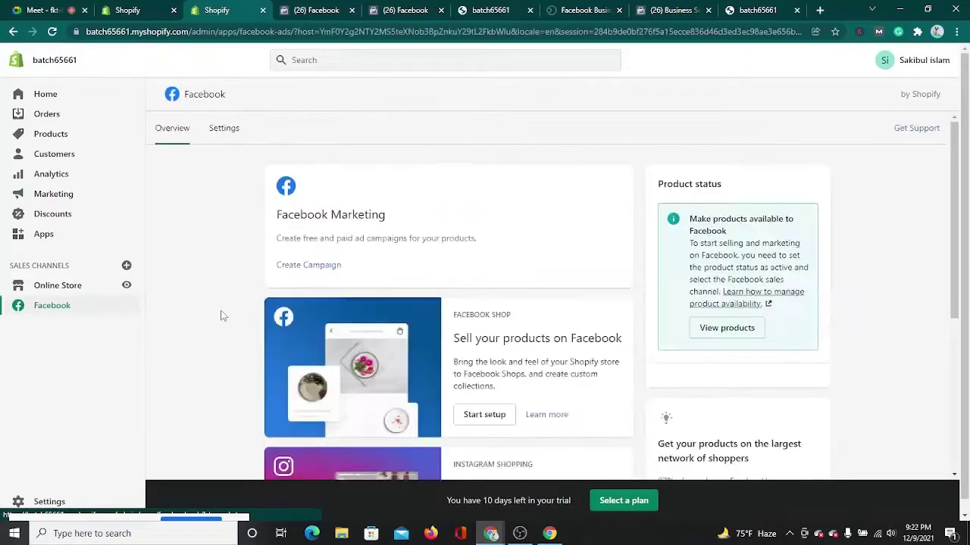
# Examine the Facebook Shop setup requirements, including the Commerce Account and terms sections, and return to the Facebook channel overview
pyautogui.scroll(-3, 222, 316)
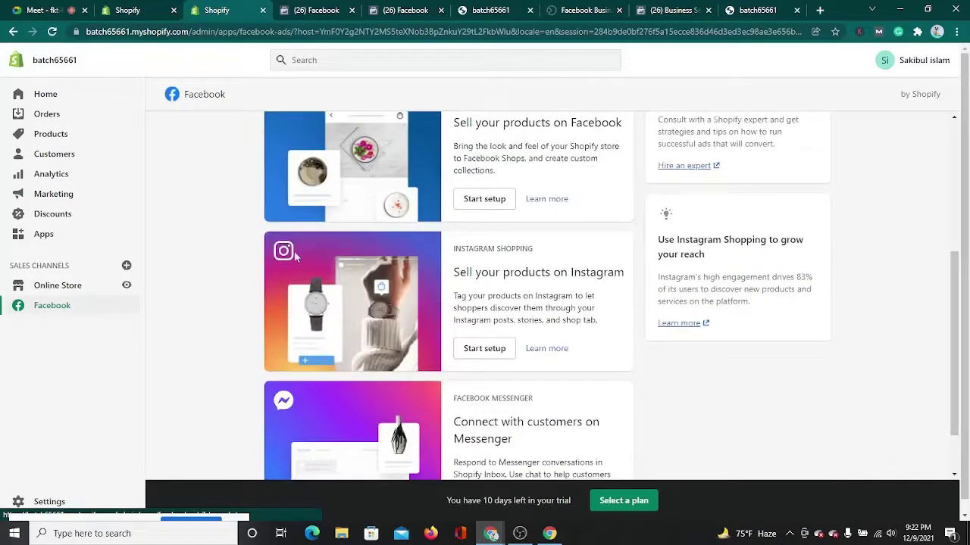
pyautogui.scroll(1, 294, 249)
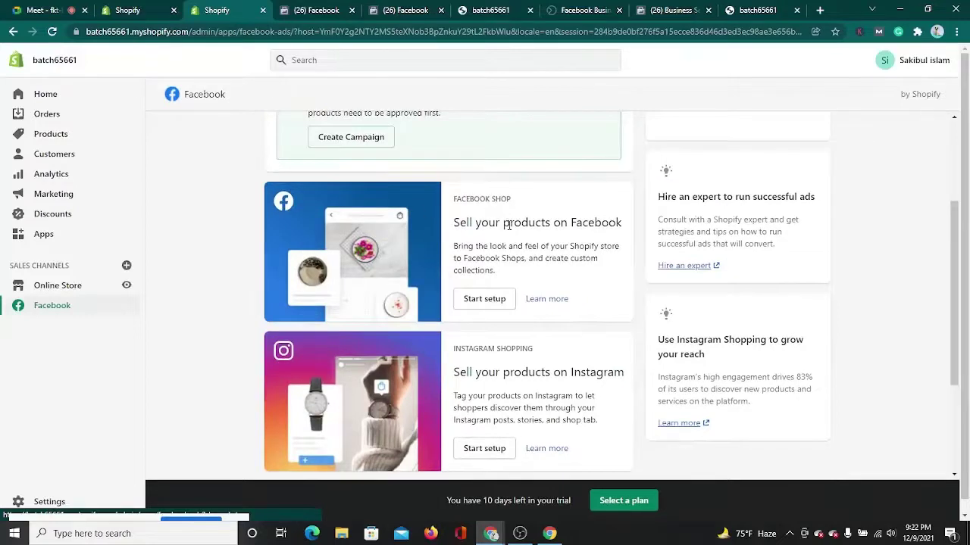
pyautogui.click(485, 300)
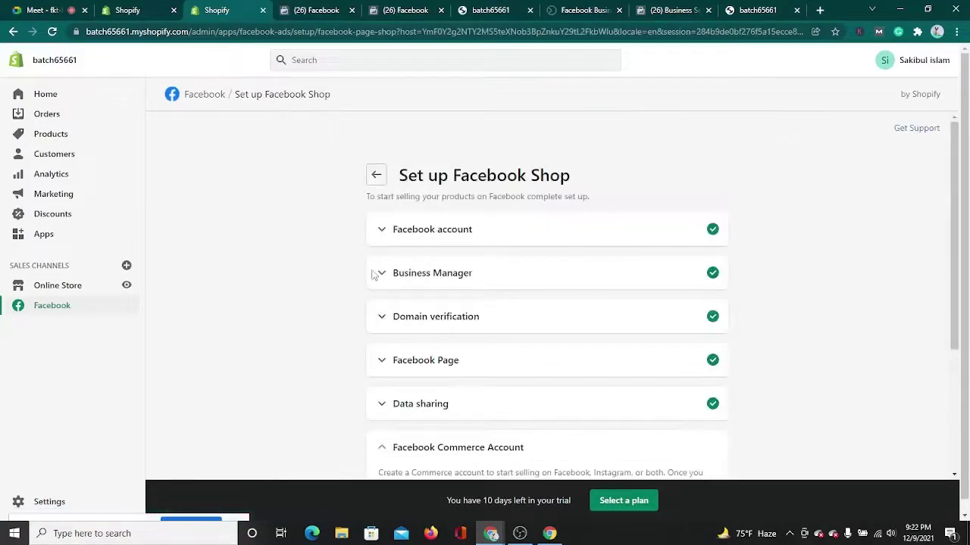
pyautogui.scroll(-2, 294, 342)
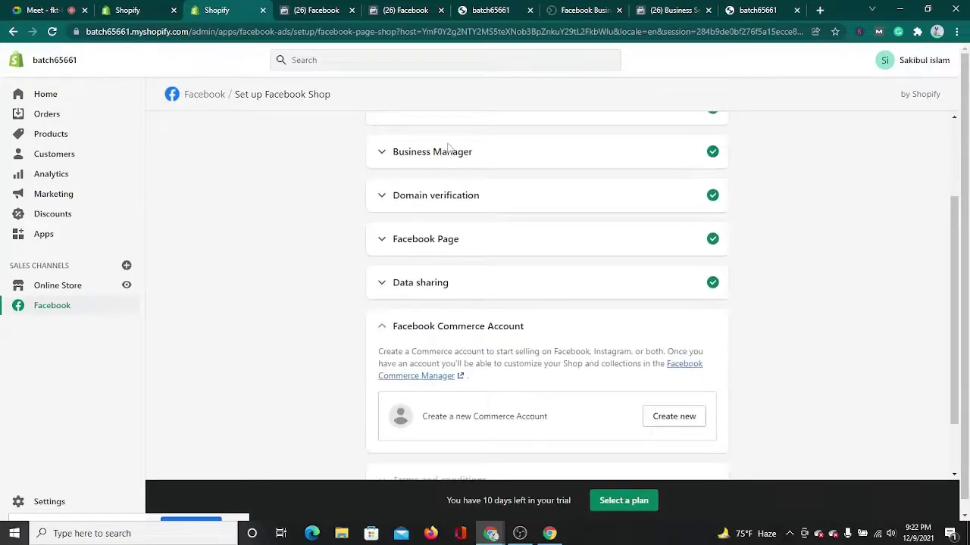
pyautogui.scroll(2, 441, 152)
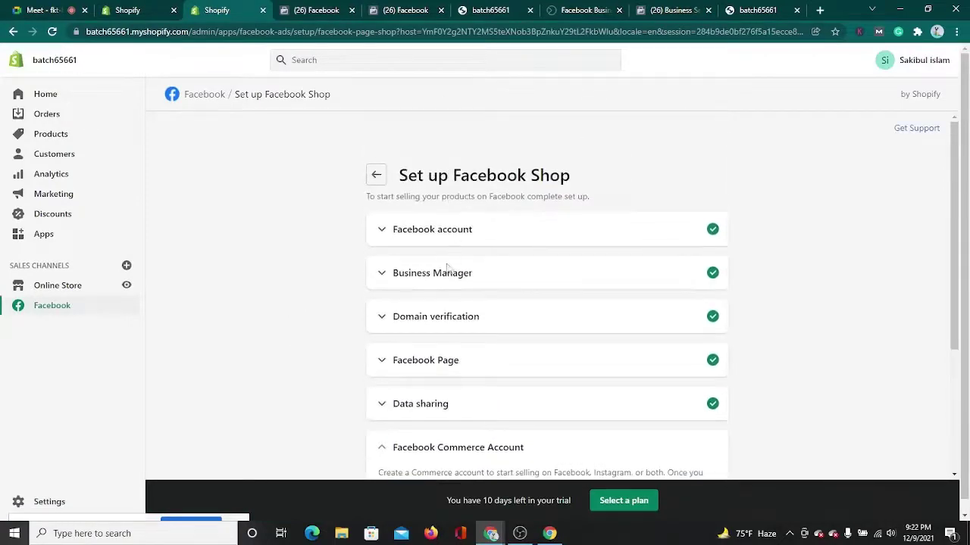
pyautogui.scroll(-1, 444, 274)
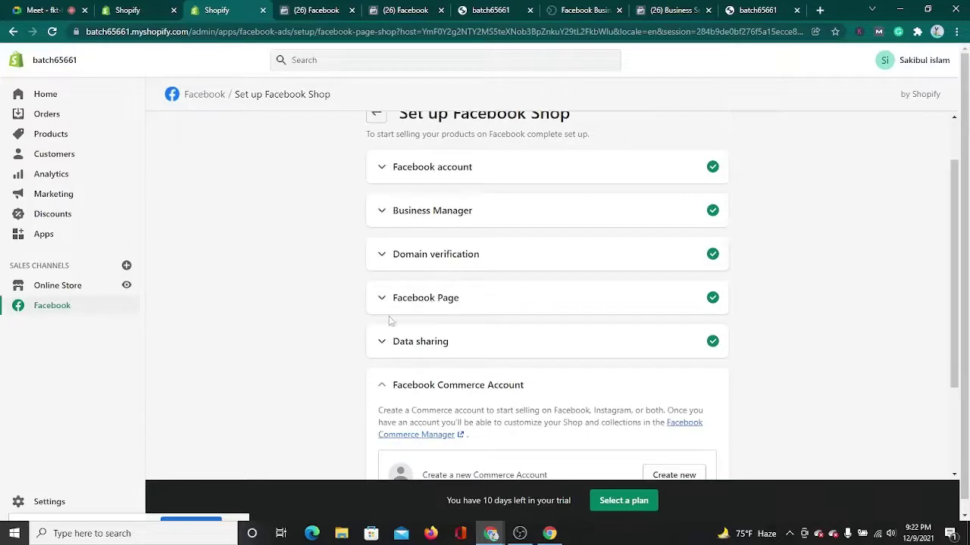
pyautogui.scroll(-2, 314, 340)
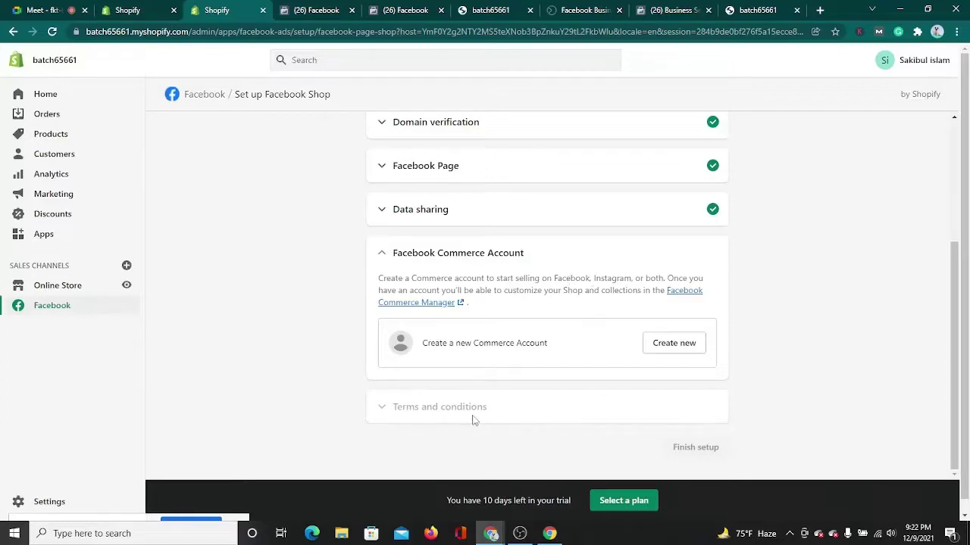
pyautogui.scroll(3, 341, 212)
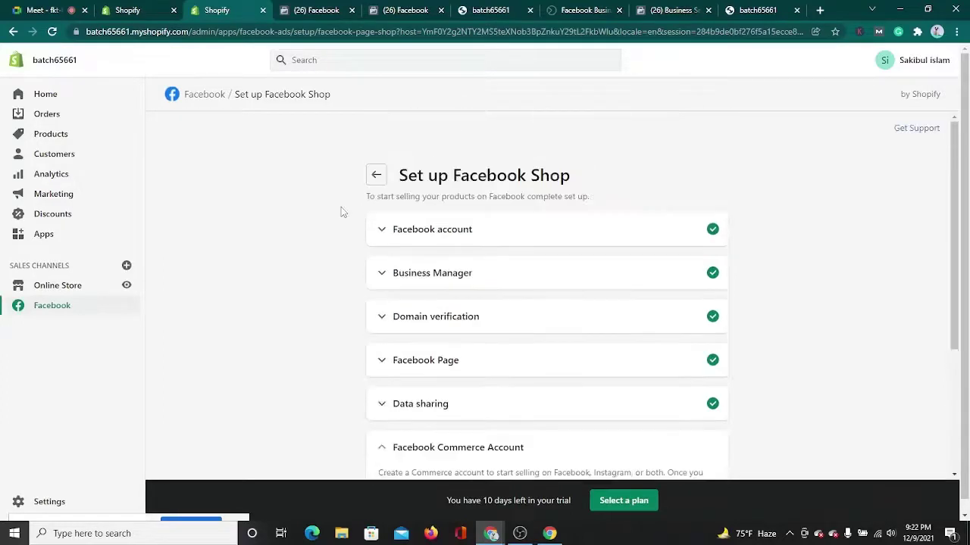
pyautogui.click(377, 176)
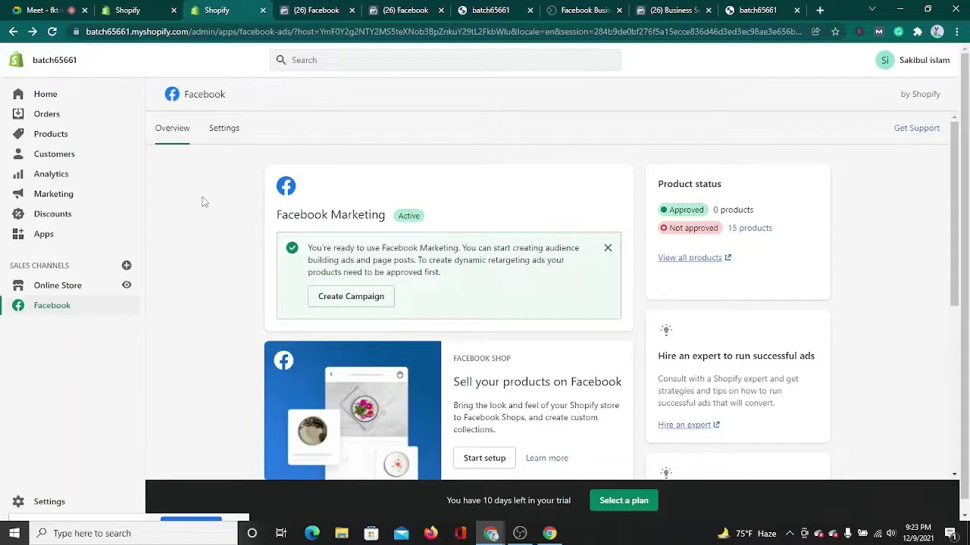
pyautogui.scroll(-1, 202, 201)
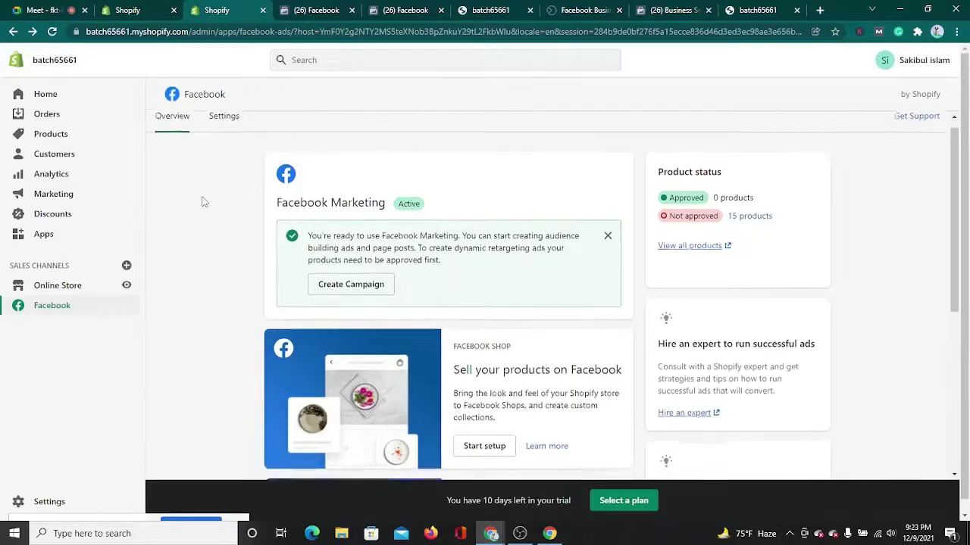
# Switch to Facebook Business settings and check the verification status of the batch65661.myshopify.com domain
pyautogui.click(426, 6)
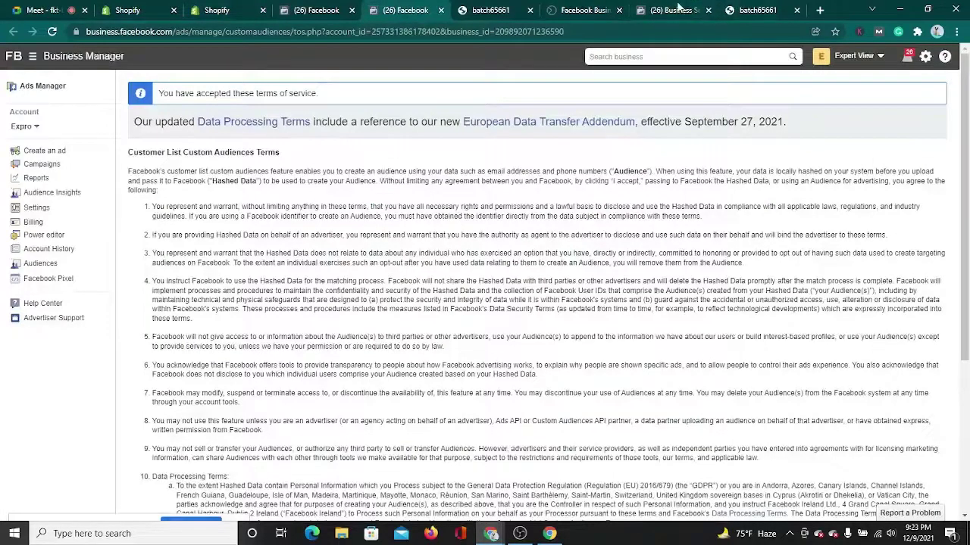
pyautogui.click(703, 8)
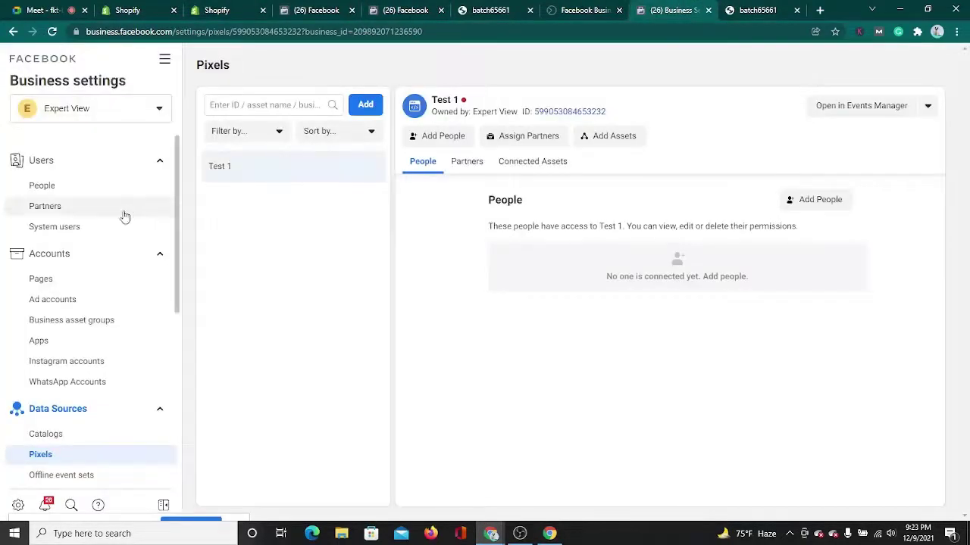
pyautogui.scroll(-3, 73, 483)
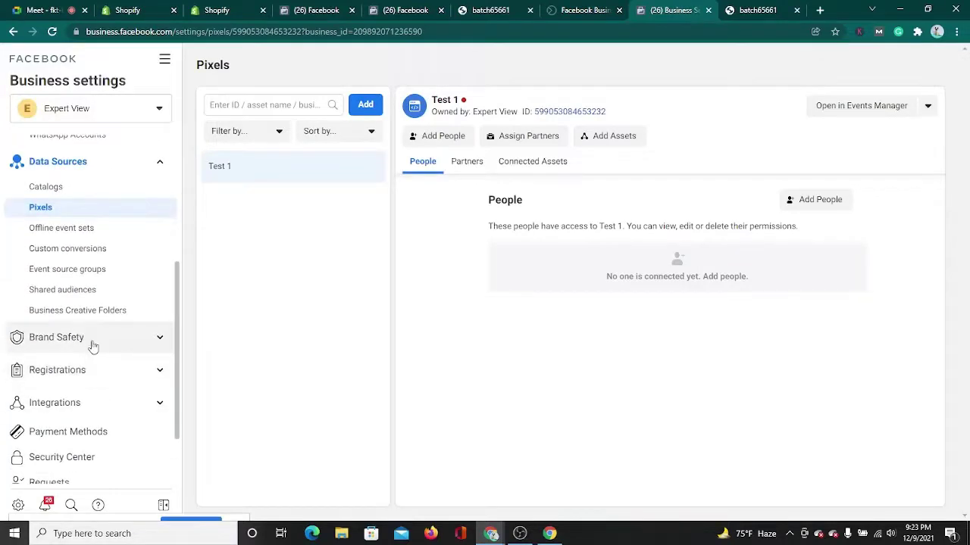
pyautogui.click(90, 341)
pyautogui.click(71, 365)
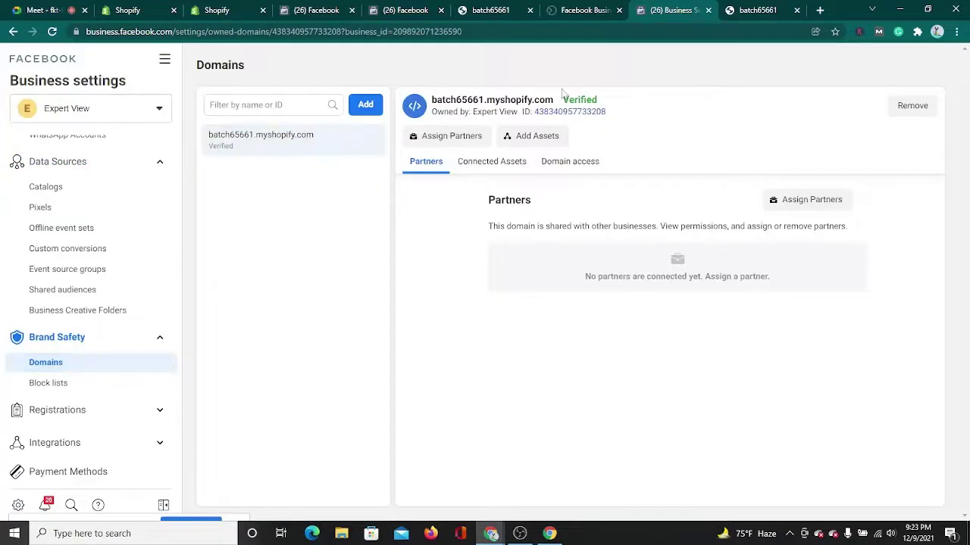
pyautogui.moveTo(564, 99)
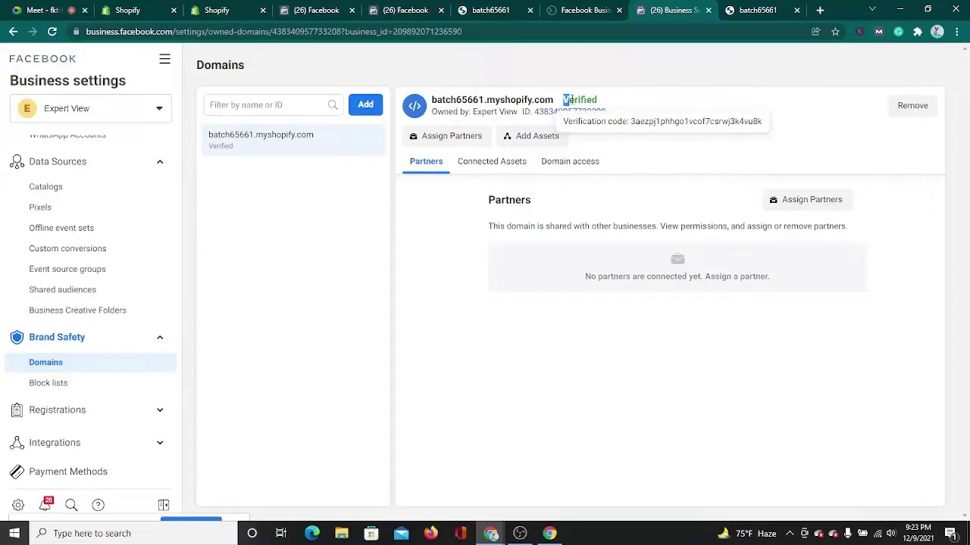
pyautogui.tripleClick(627, 97)
pyautogui.click(640, 121)
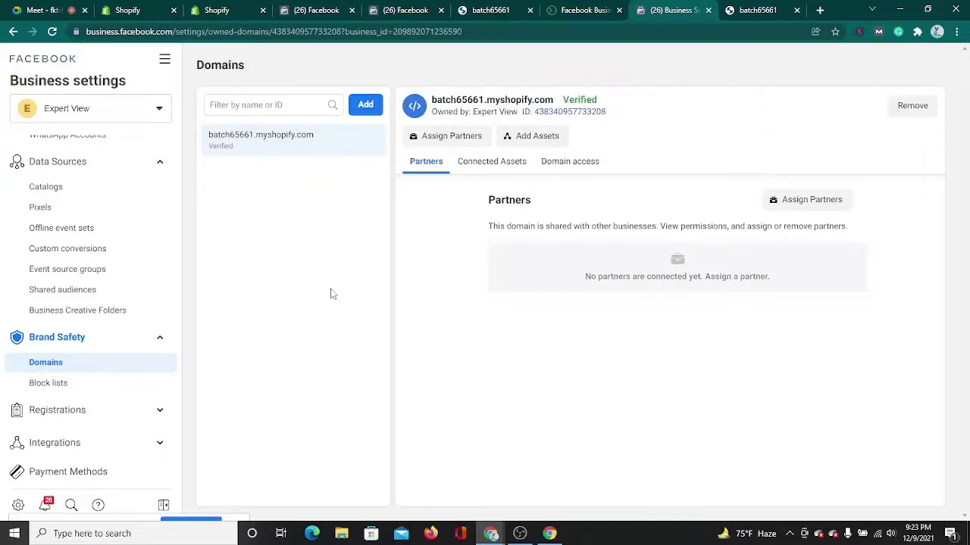
# Open the Test 1 pixel in Events Manager and dismiss the Task Center introduction
pyautogui.click(41, 209)
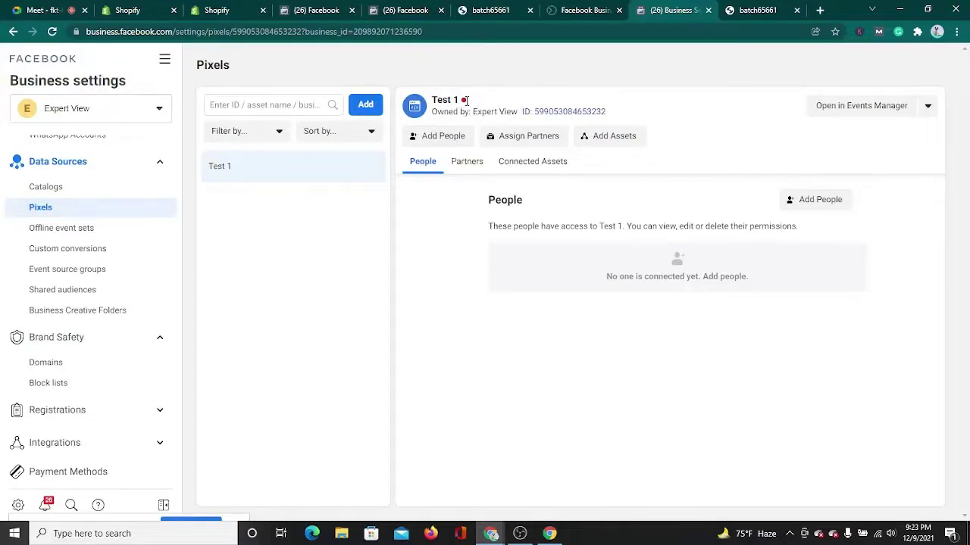
pyautogui.click(833, 115)
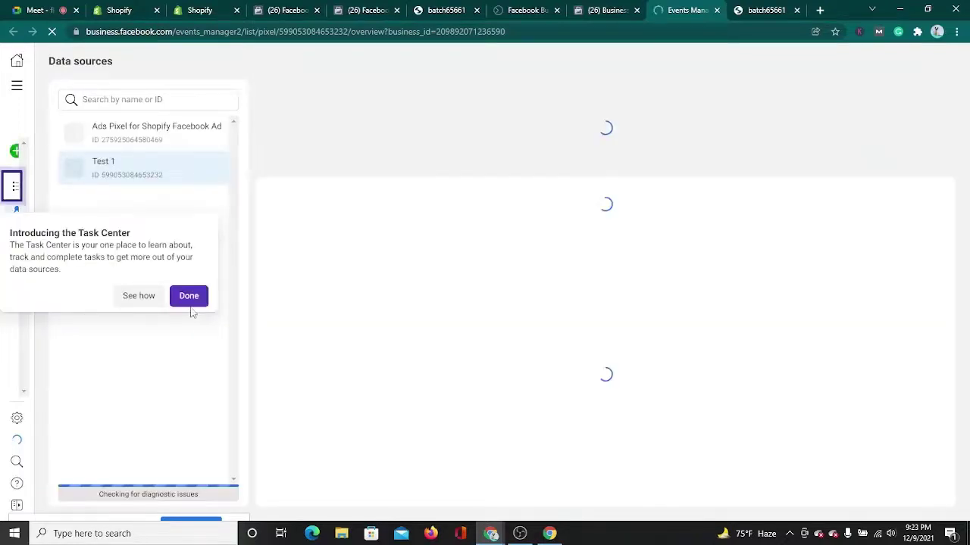
pyautogui.moveTo(192, 305); pyautogui.dragTo(219, 190)
pyautogui.click(203, 226)
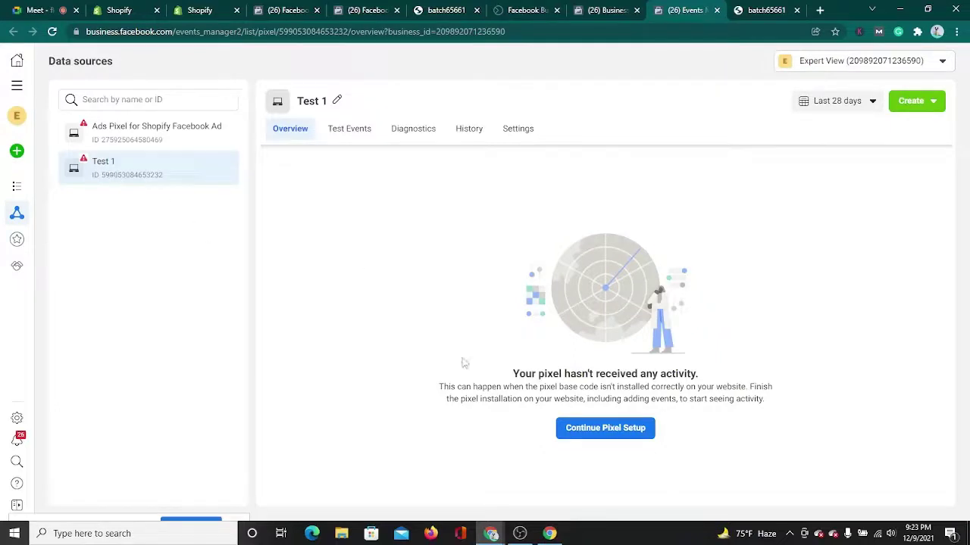
# Continue the Test 1 setup with Facebook Pixel through the Shopify partner integration, and confirm that the setup on Shopify is completed
pyautogui.click(618, 434)
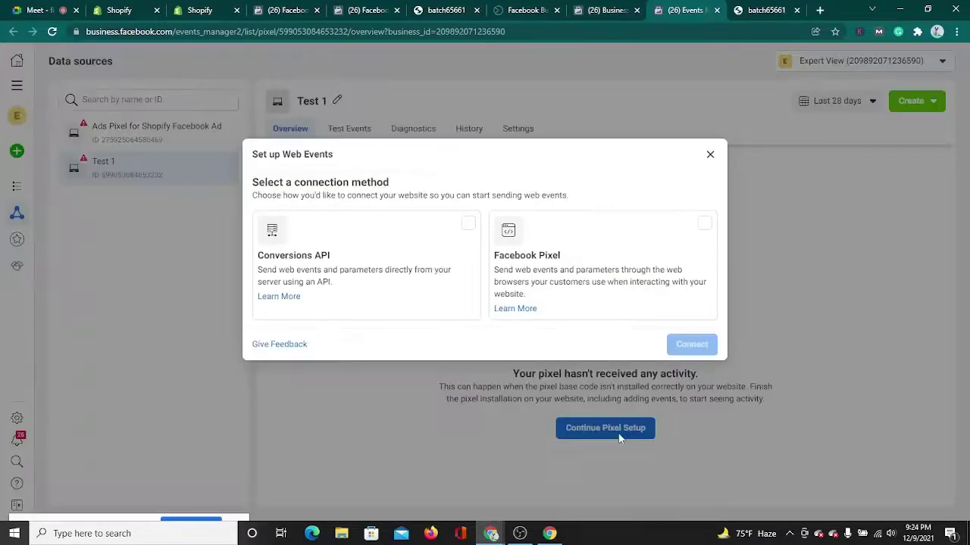
pyautogui.click(655, 274)
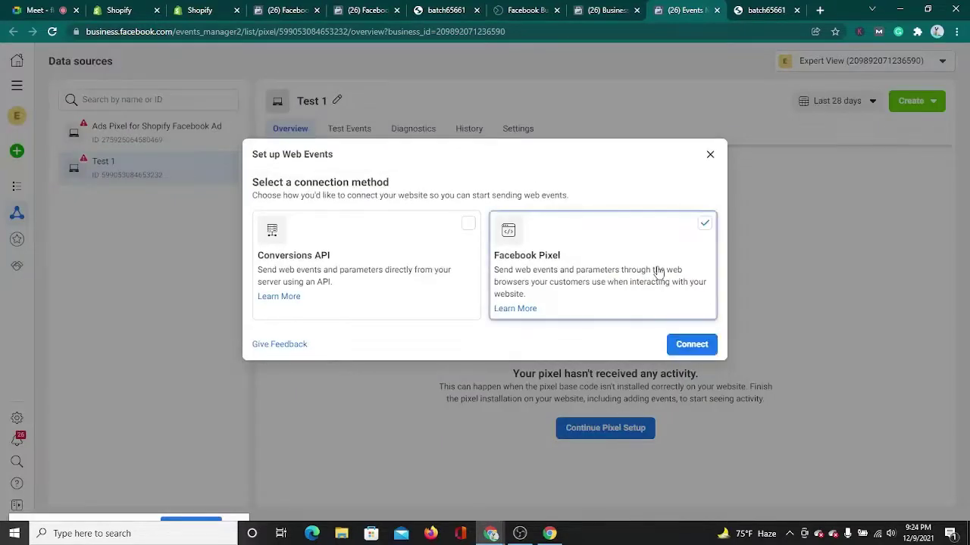
pyautogui.click(689, 346)
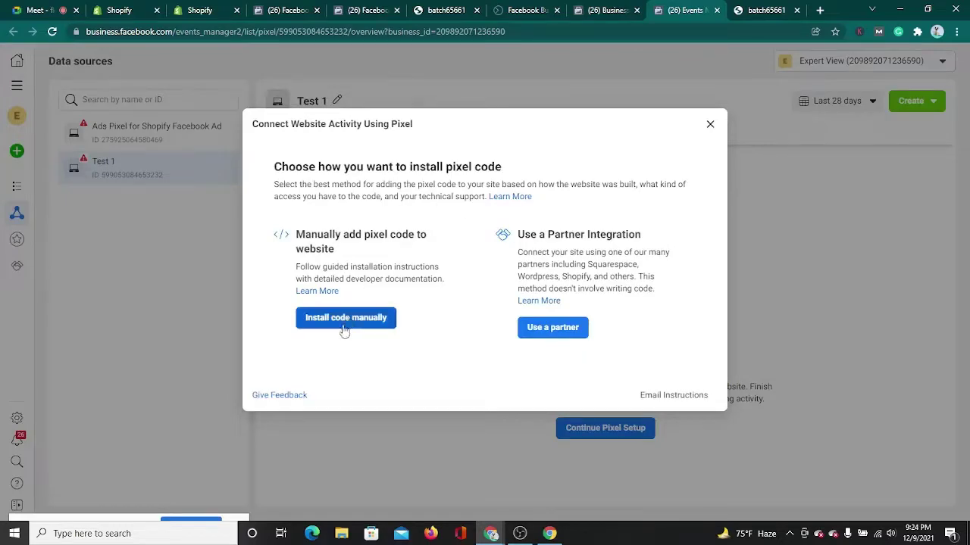
pyautogui.click(553, 329)
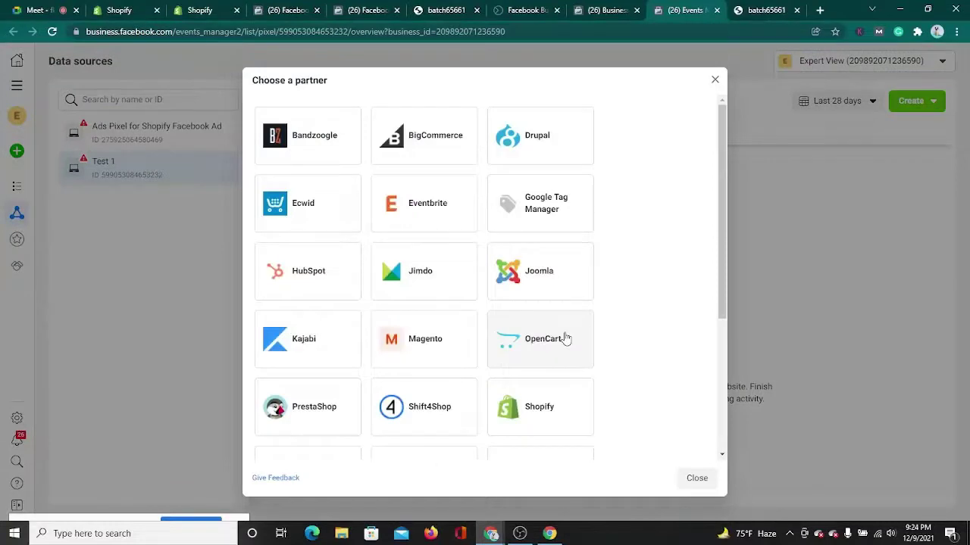
pyautogui.scroll(-3, 625, 321)
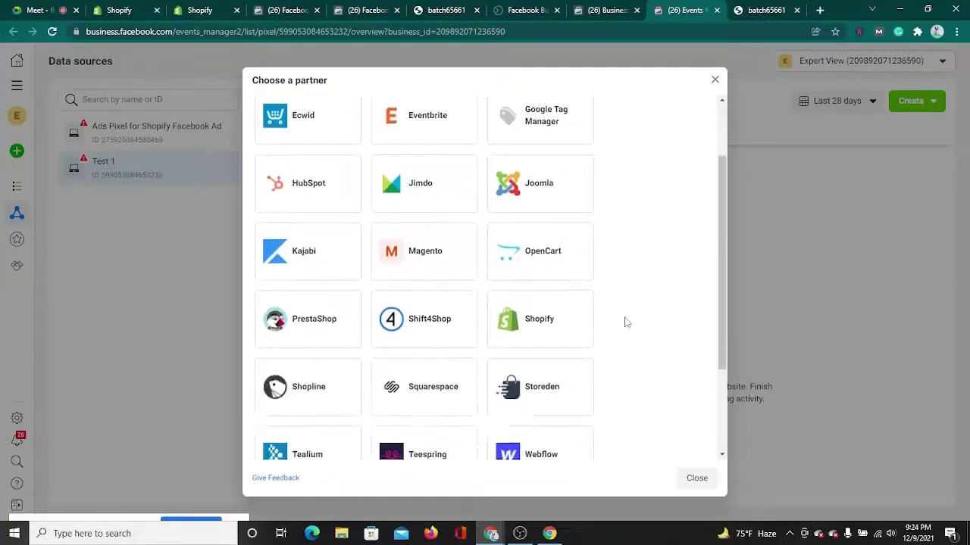
pyautogui.click(543, 304)
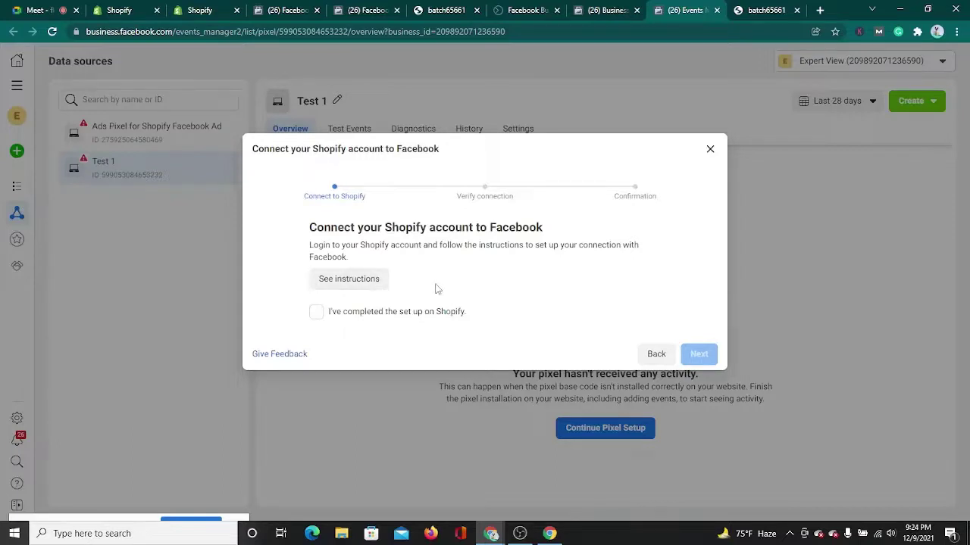
pyautogui.click(316, 314)
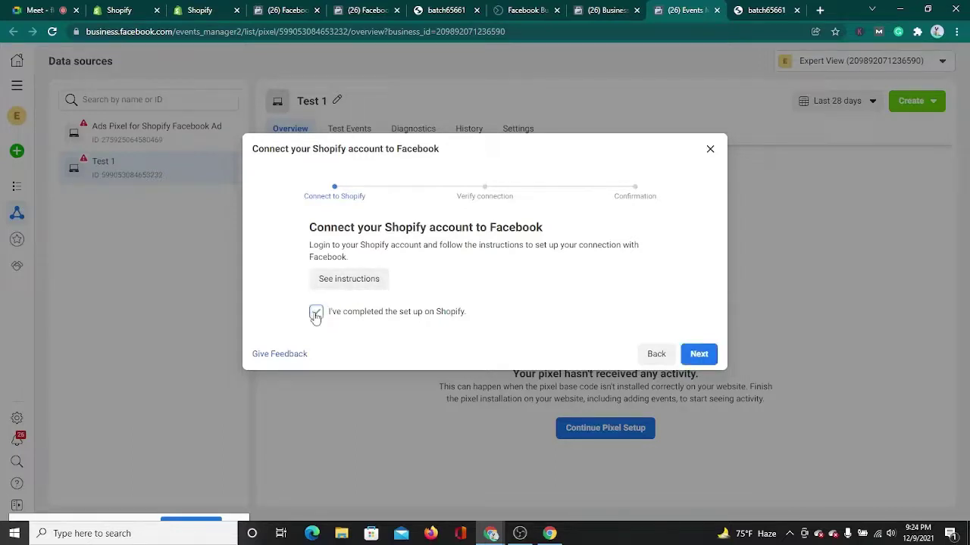
pyautogui.click(698, 354)
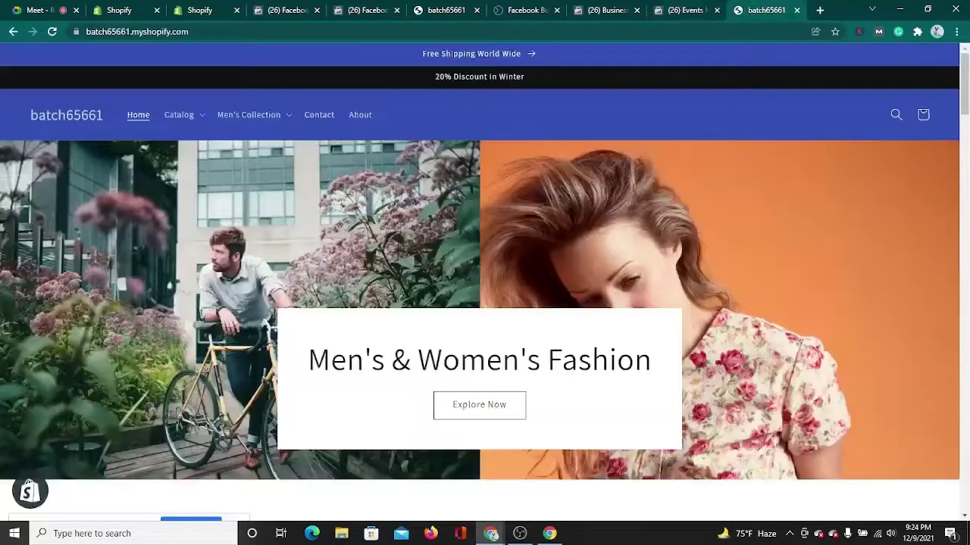
pyautogui.click(761, 9)
pyautogui.click(265, 30)
pyautogui.hotkey('ctrl', 'c')
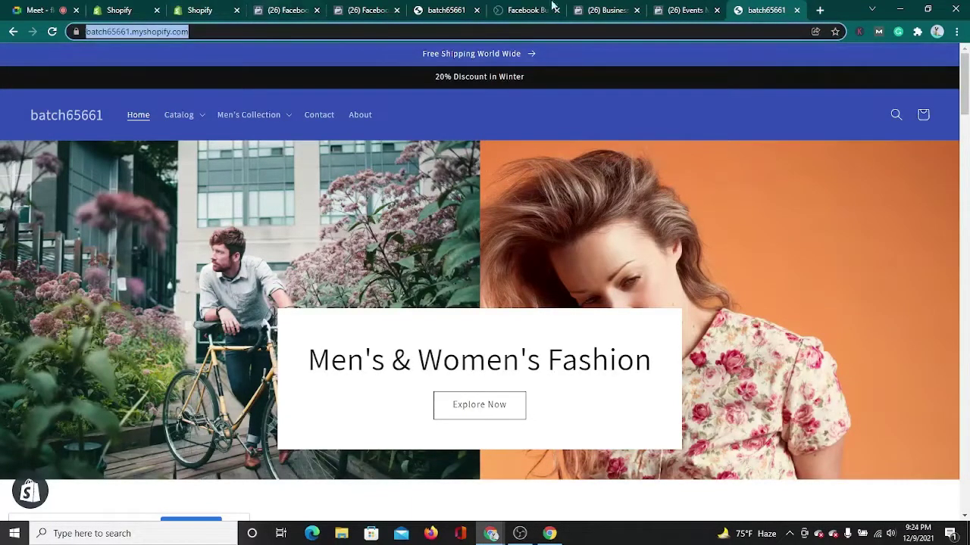
pyautogui.click(686, 10)
pyautogui.click(448, 318)
pyautogui.hotkey('ctrl', 'v')
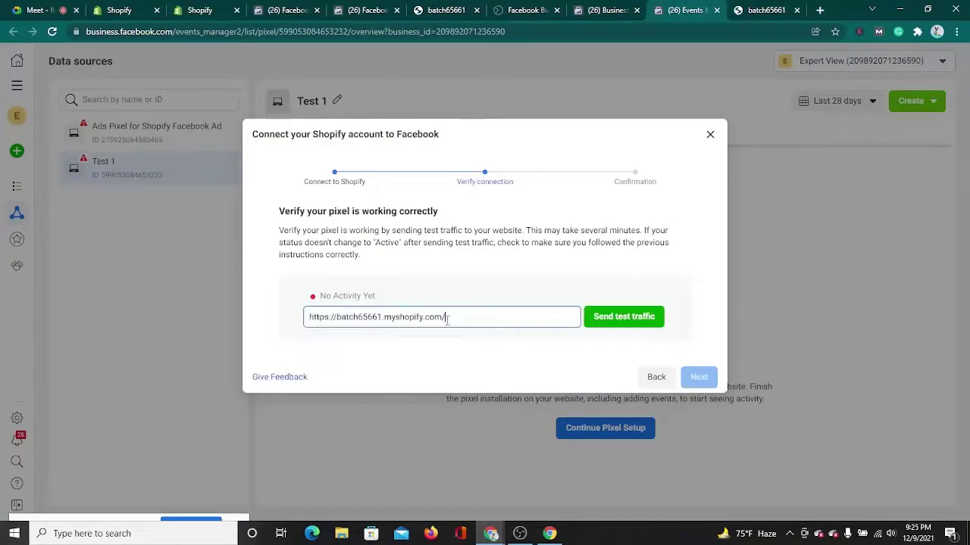
# Send test traffic to the storefront and check the Test 1 pixel's activity status
pyautogui.click(640, 325)
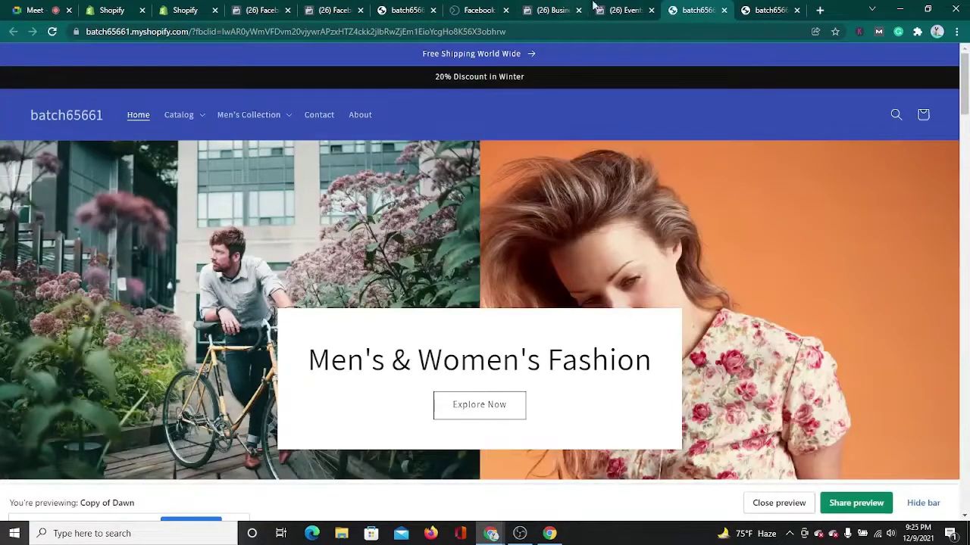
pyautogui.click(639, 9)
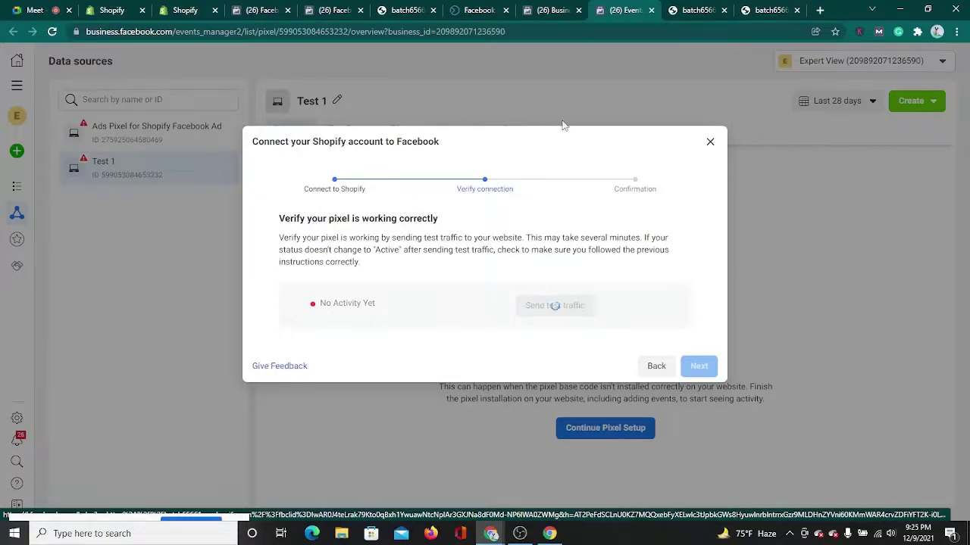
pyautogui.click(703, 7)
pyautogui.click(626, 9)
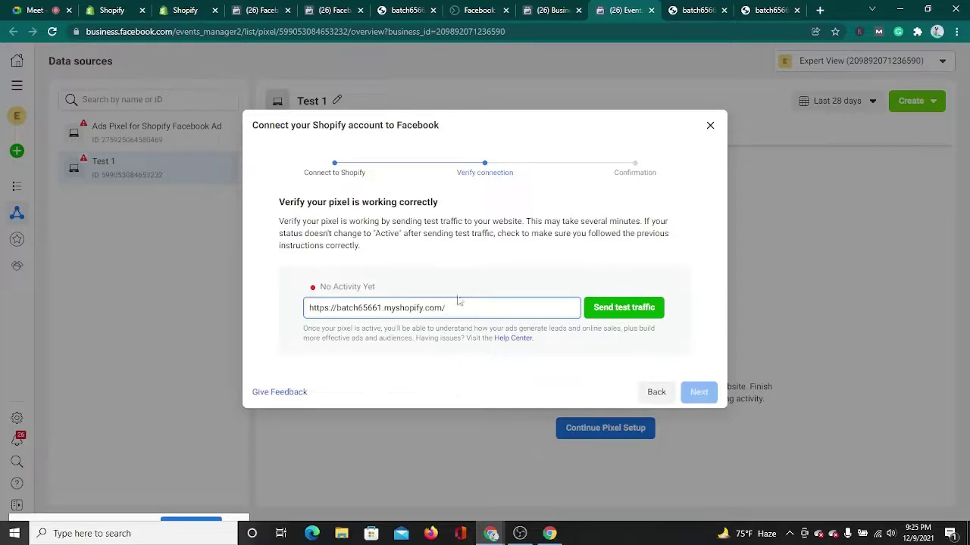
# Close the Test 1 verification form and open Ads Pixel for Shopify Facebook Ad, dismissing the Aggregated Event Measurement introduction
pyautogui.click(482, 254)
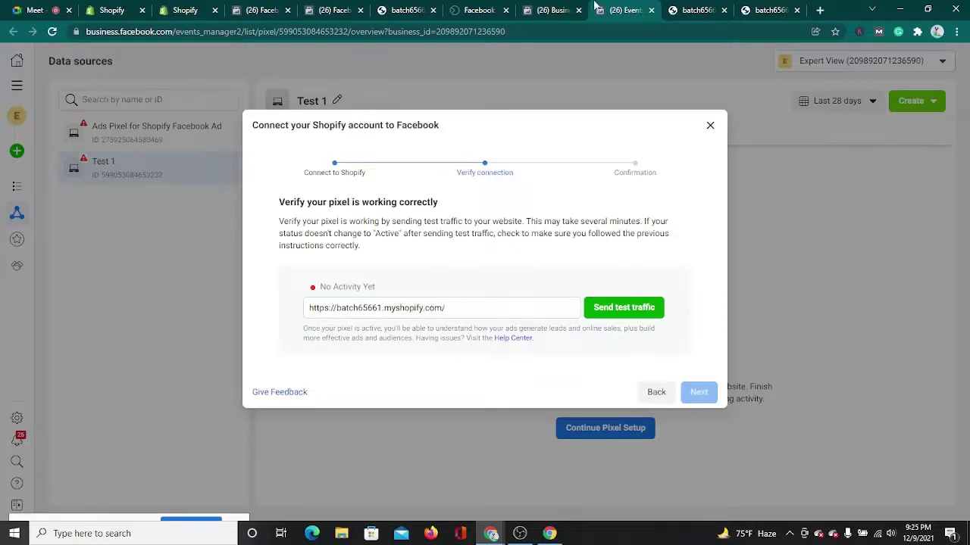
pyautogui.click(709, 125)
pyautogui.click(164, 146)
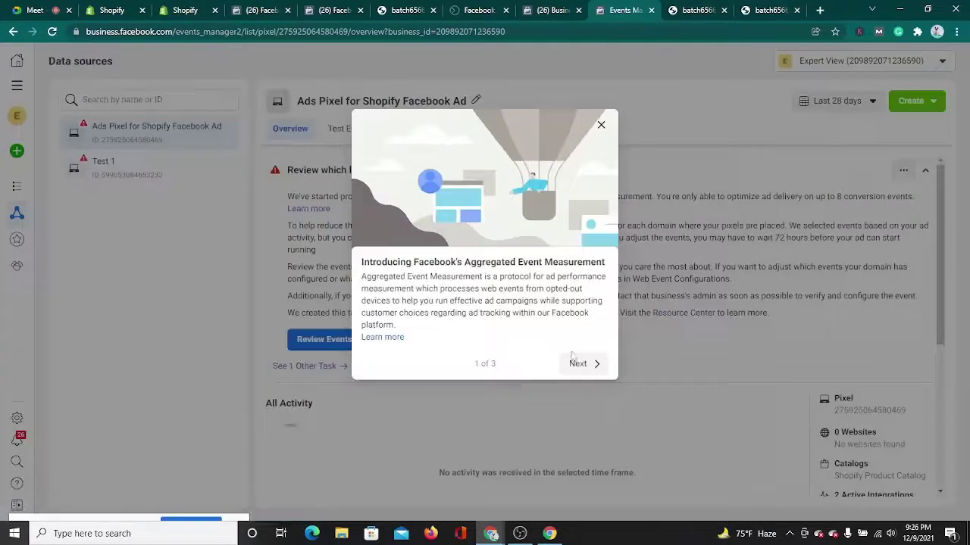
pyautogui.click(600, 125)
pyautogui.scroll(-5, 561, 421)
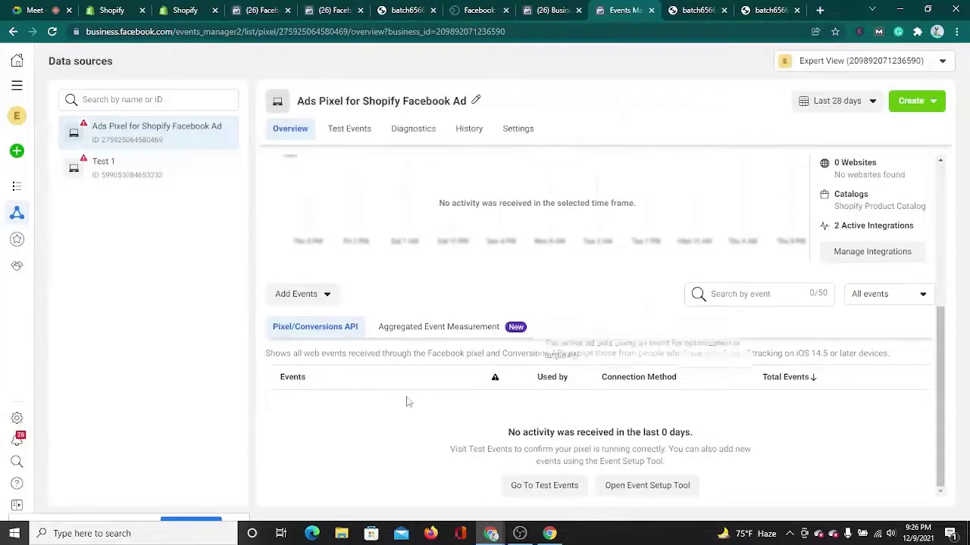
pyautogui.click(317, 296)
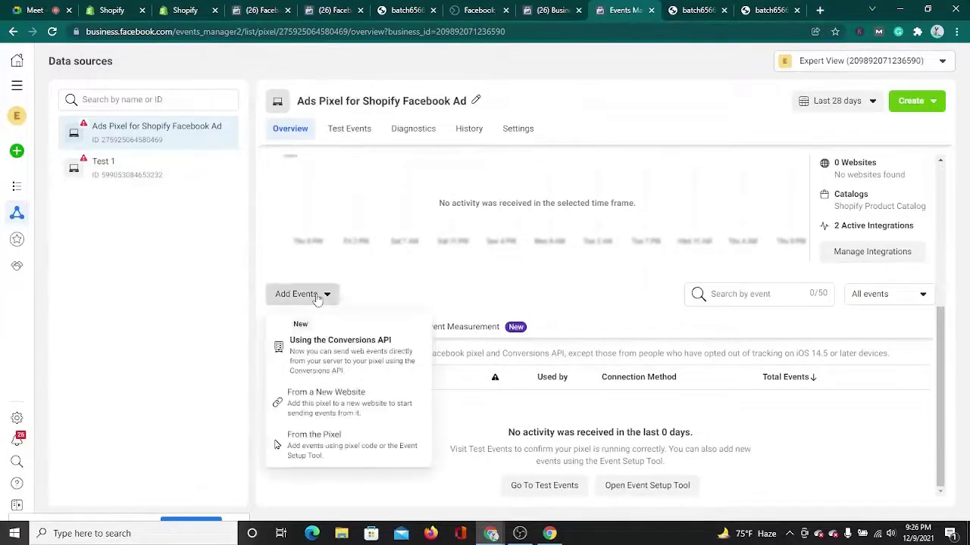
pyautogui.click(307, 445)
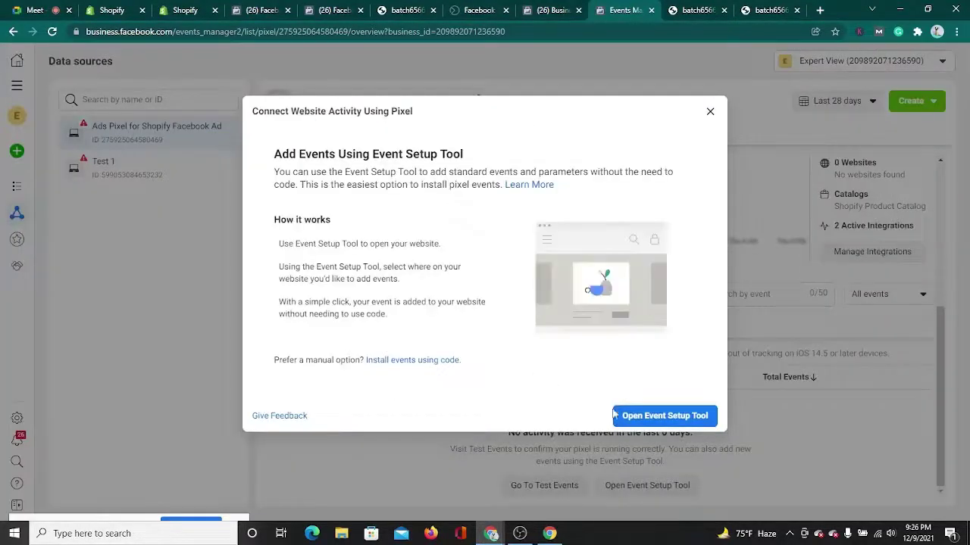
pyautogui.click(635, 415)
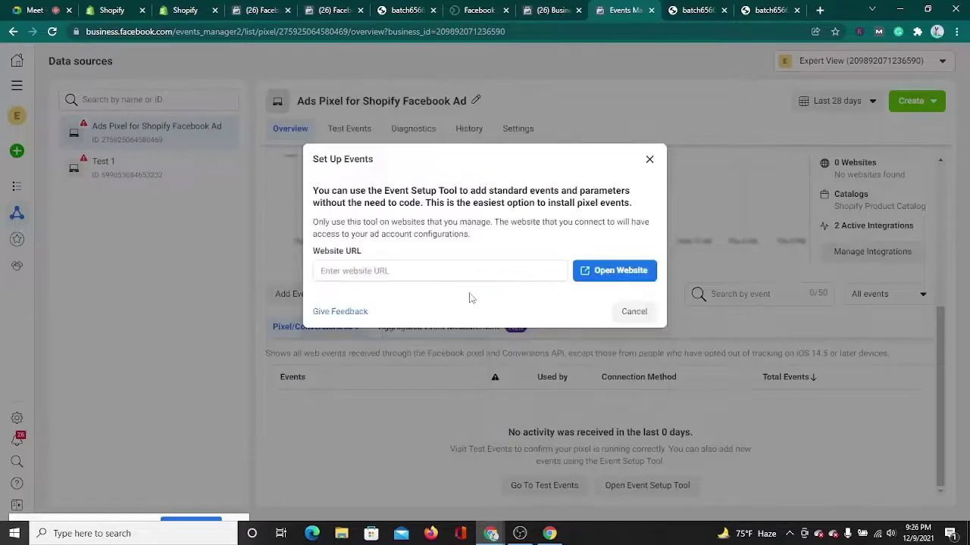
pyautogui.click(473, 271)
pyautogui.hotkey('ctrl', 'v')
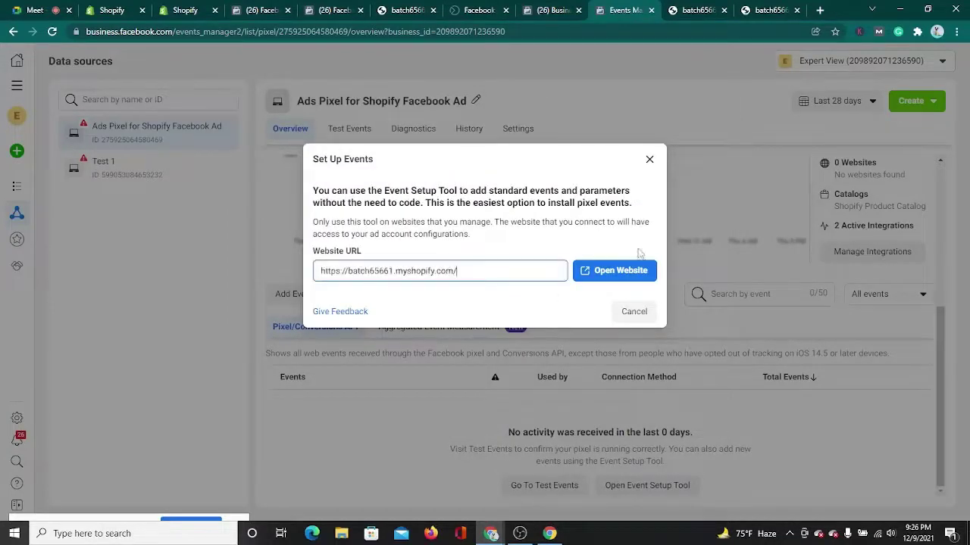
pyautogui.click(631, 276)
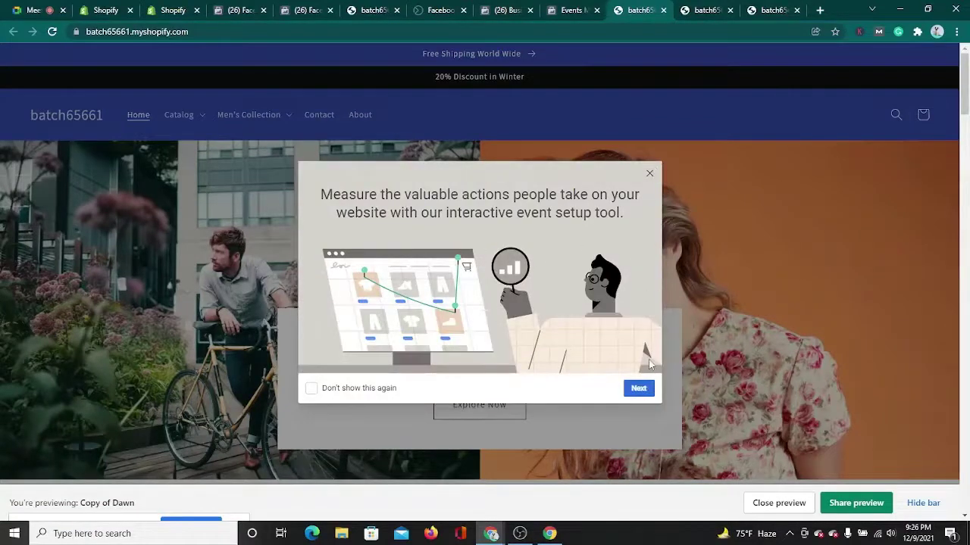
# Go through the Event Setup Tool's introduction on the storefront and check the website connection in Events Manager
pyautogui.click(638, 390)
pyautogui.click(638, 389)
pyautogui.click(638, 389)
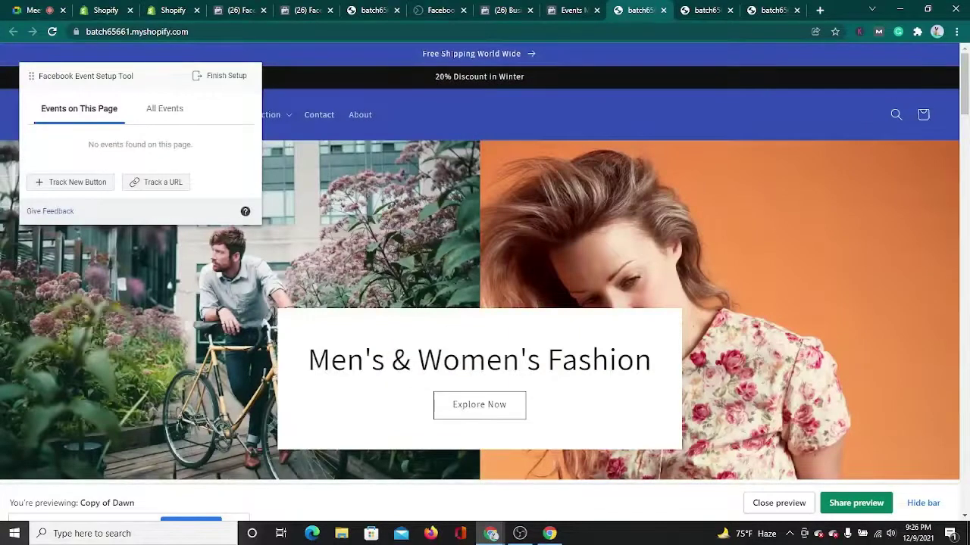
pyautogui.click(573, 9)
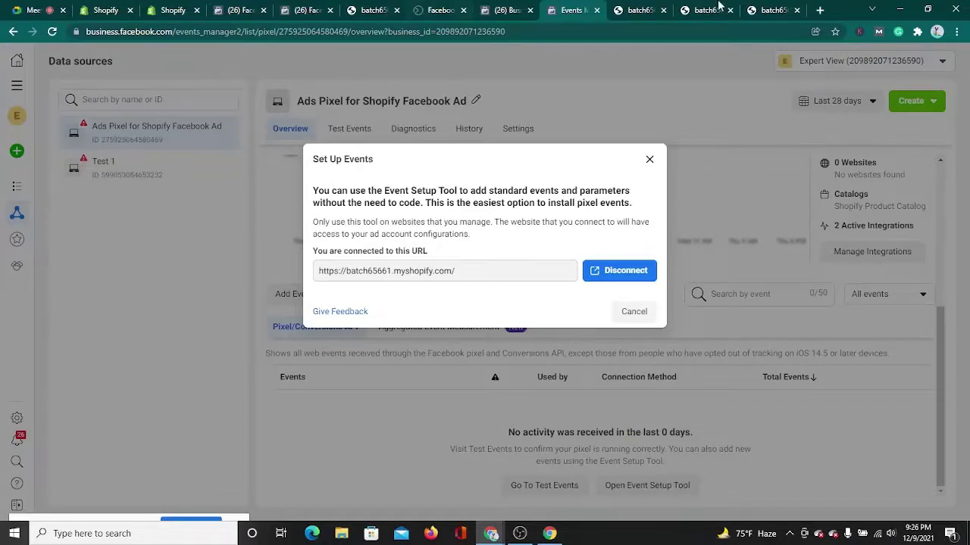
pyautogui.click(769, 10)
pyautogui.click(710, 6)
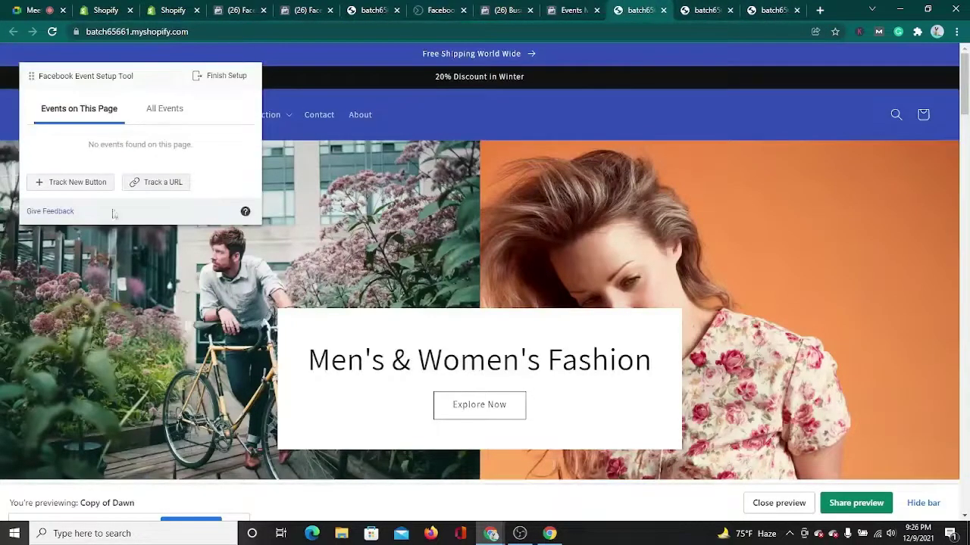
# Start tracking a new button, look over the storefront's trackable buttons, and close the theme preview
pyautogui.click(96, 187)
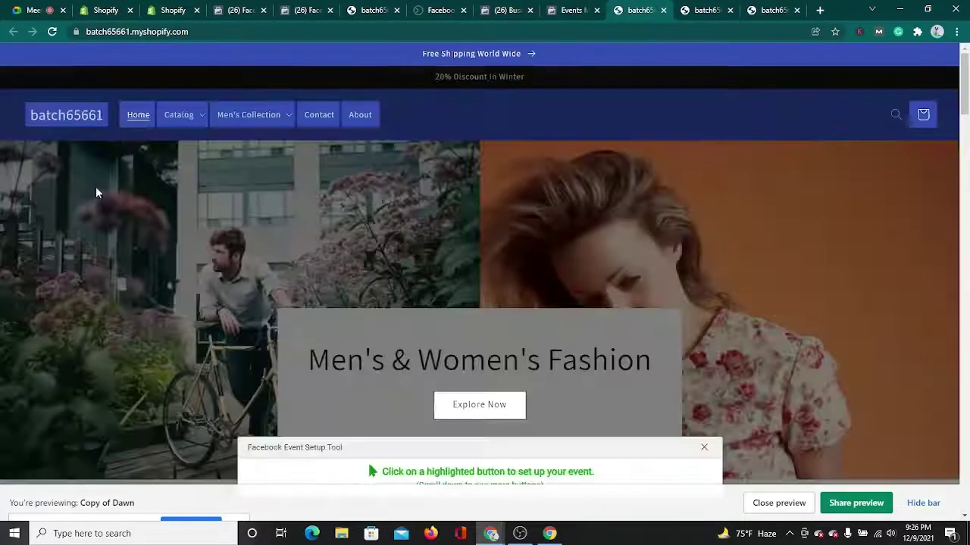
pyautogui.scroll(-6, 367, 262)
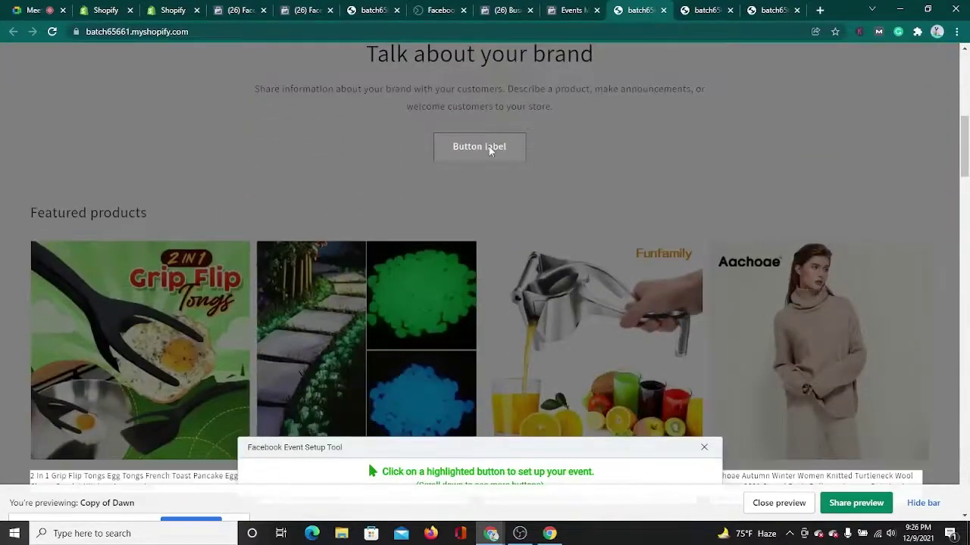
pyautogui.scroll(-3, 489, 146)
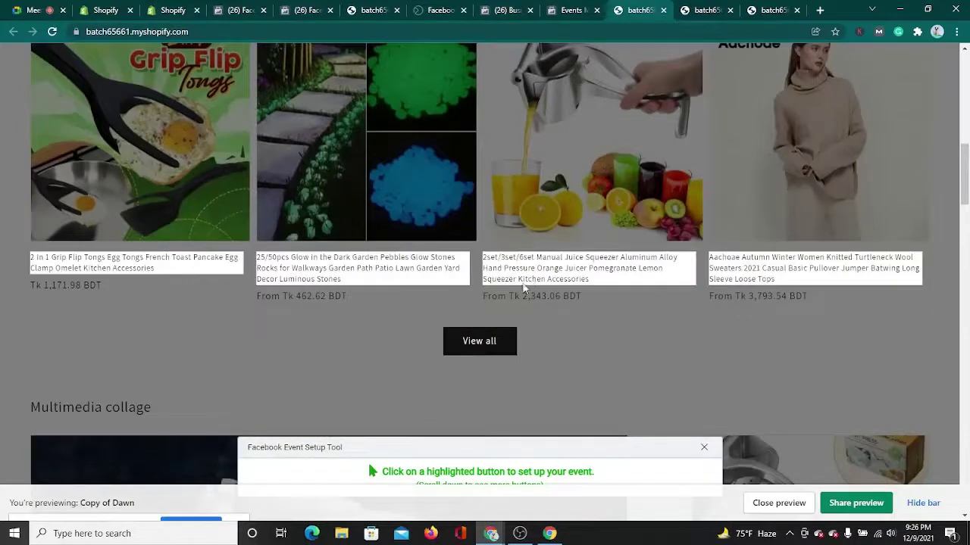
pyautogui.scroll(10, 529, 281)
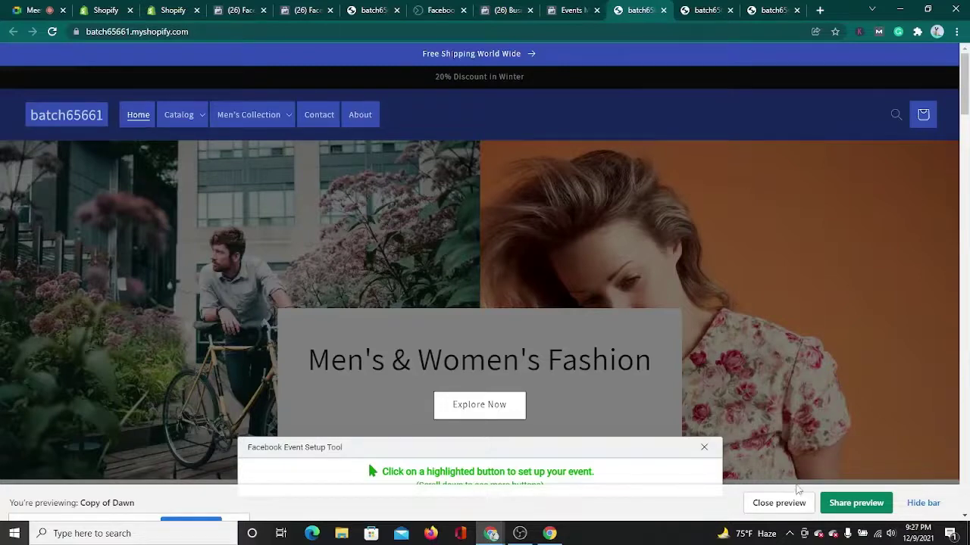
pyautogui.click(784, 506)
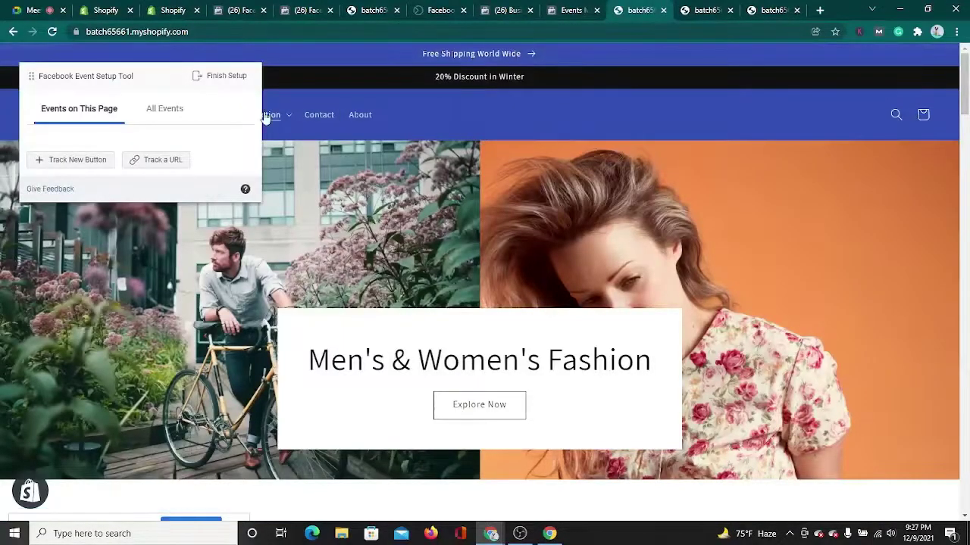
pyautogui.click(155, 182)
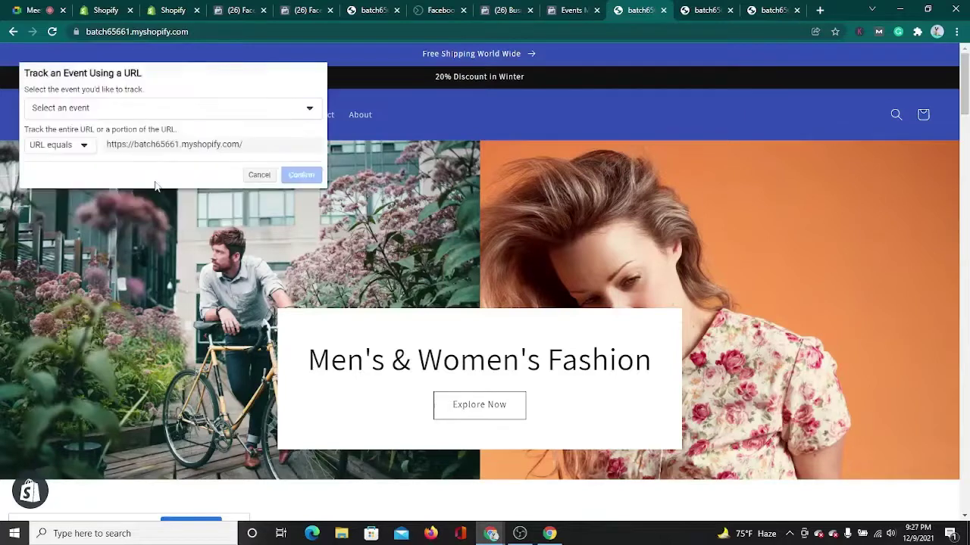
pyautogui.click(236, 114)
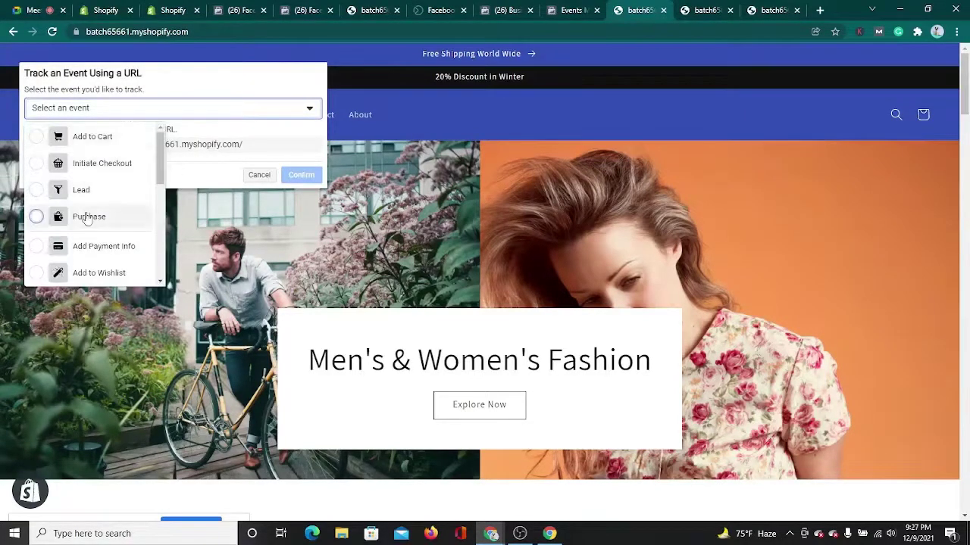
pyautogui.scroll(-5, 84, 217)
pyautogui.scroll(3, 83, 217)
pyautogui.scroll(-3, 84, 220)
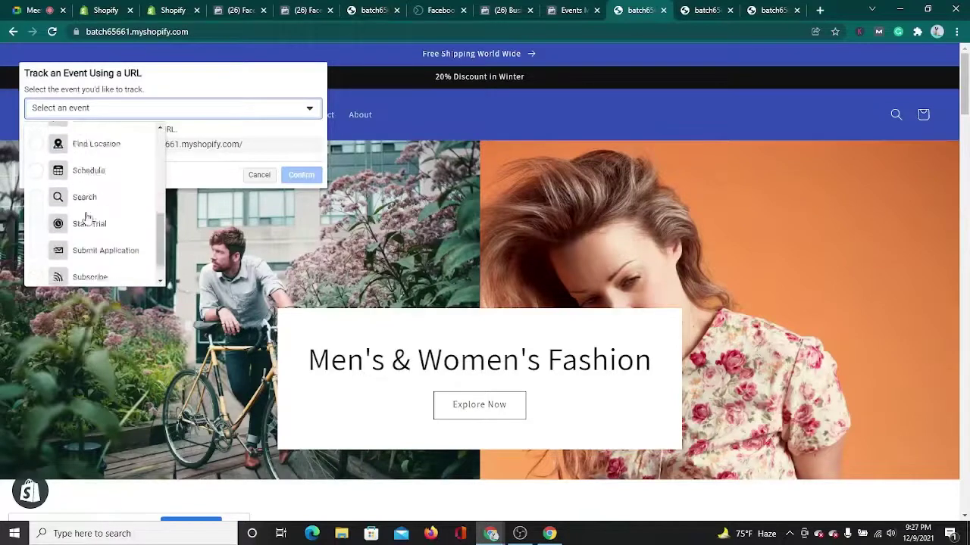
pyautogui.click(89, 273)
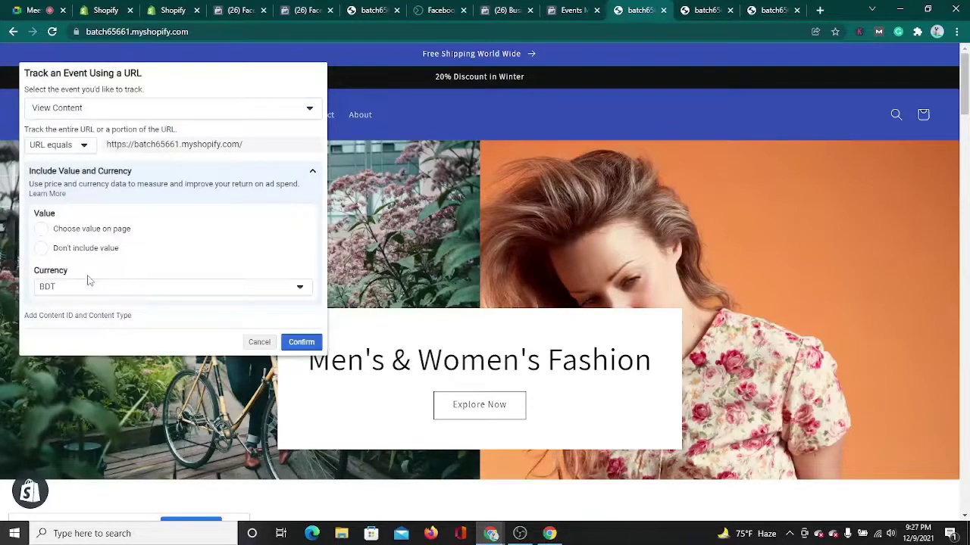
pyautogui.click(295, 342)
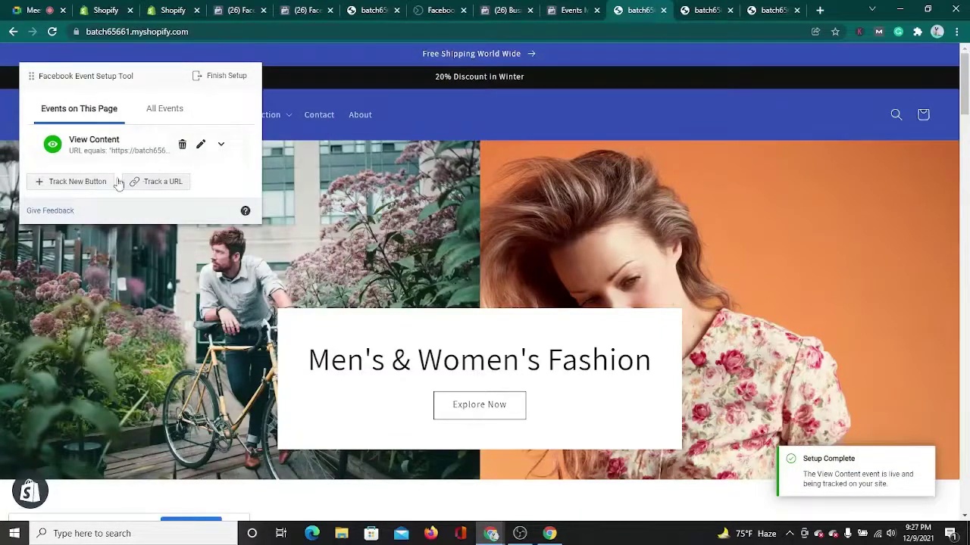
# Finish the Event Setup Tool session with the added event and skip the feedback survey
pyautogui.click(226, 79)
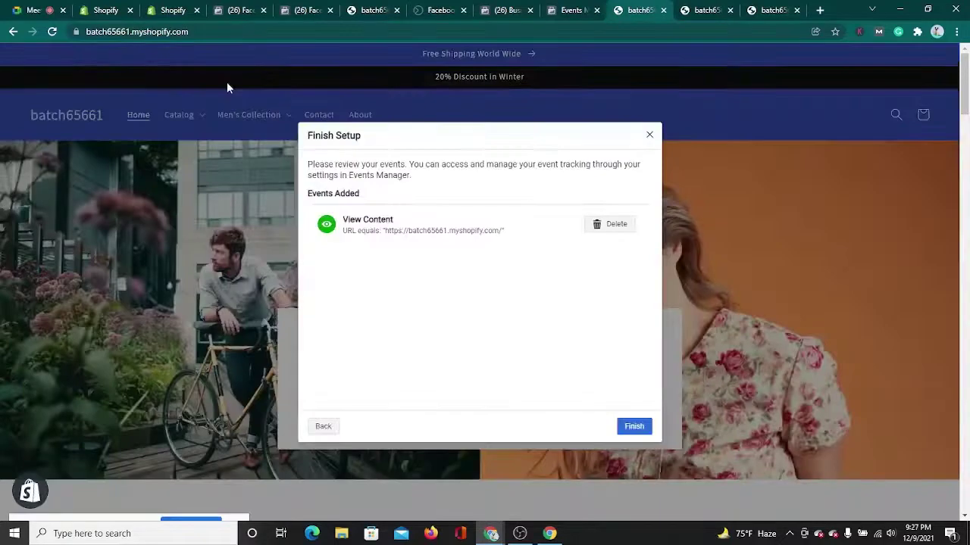
pyautogui.click(632, 426)
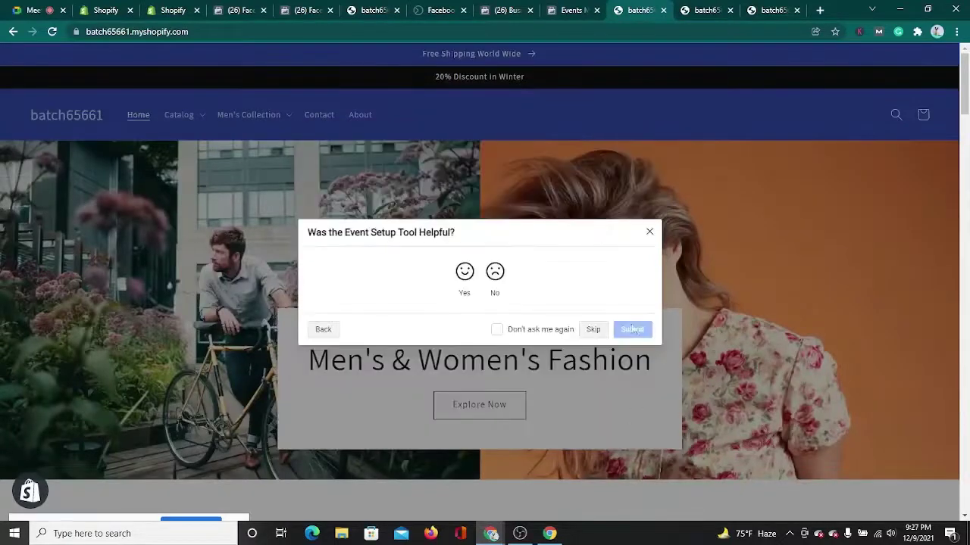
pyautogui.click(593, 329)
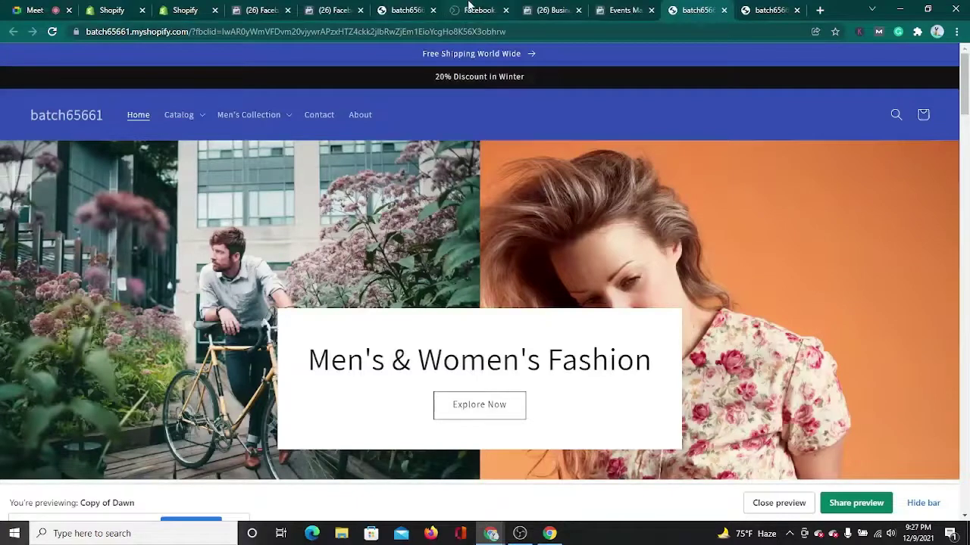
# Reload the Ads Pixel for Shopify Facebook Ad overview in Events Manager and check its event list
pyautogui.click(598, 9)
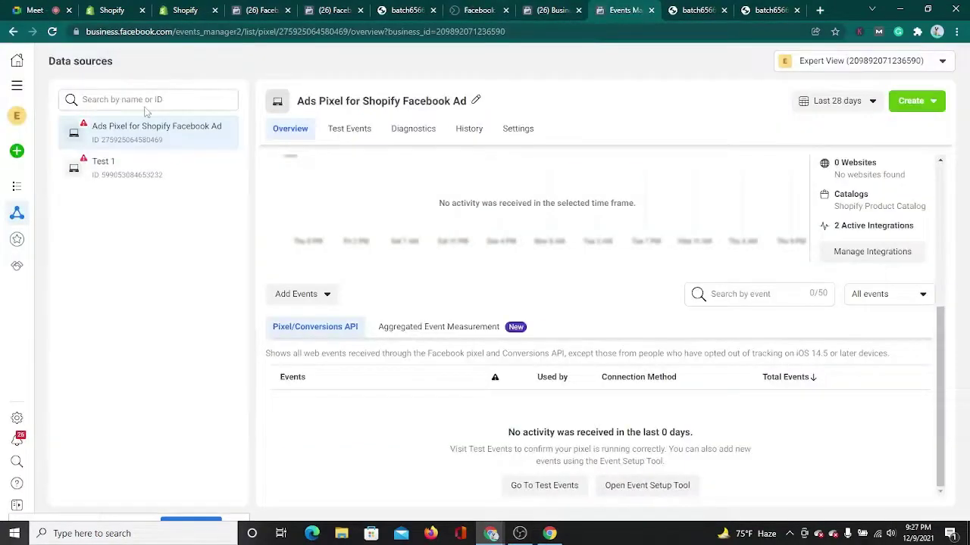
pyautogui.click(51, 32)
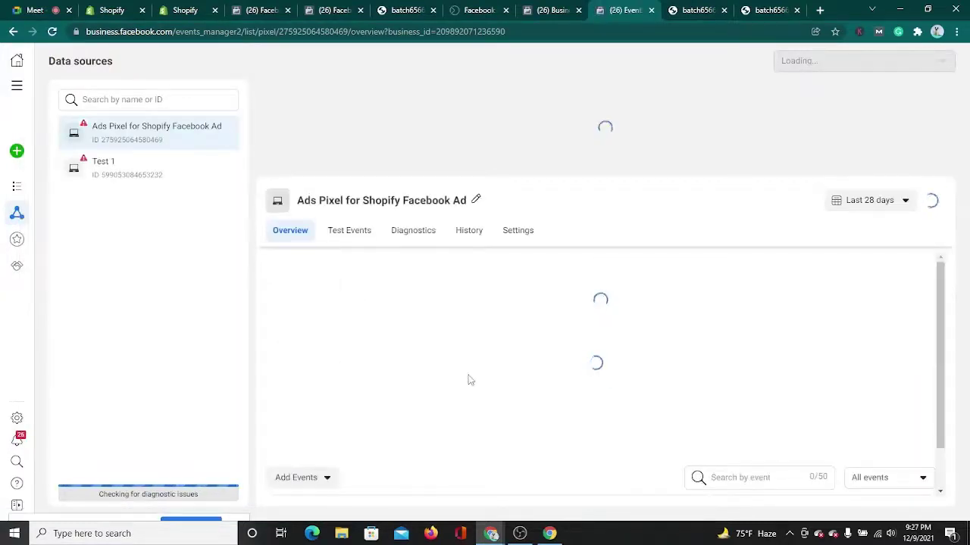
pyautogui.scroll(-3, 470, 381)
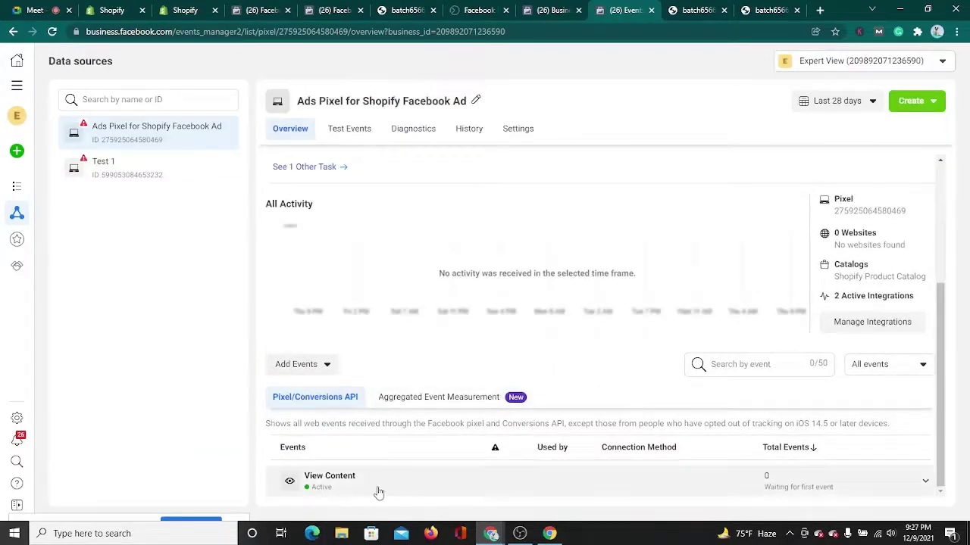
# Review the limited conversion events and expand the configured events of the batch65661.myshopify.com domain
pyautogui.scroll(3, 432, 321)
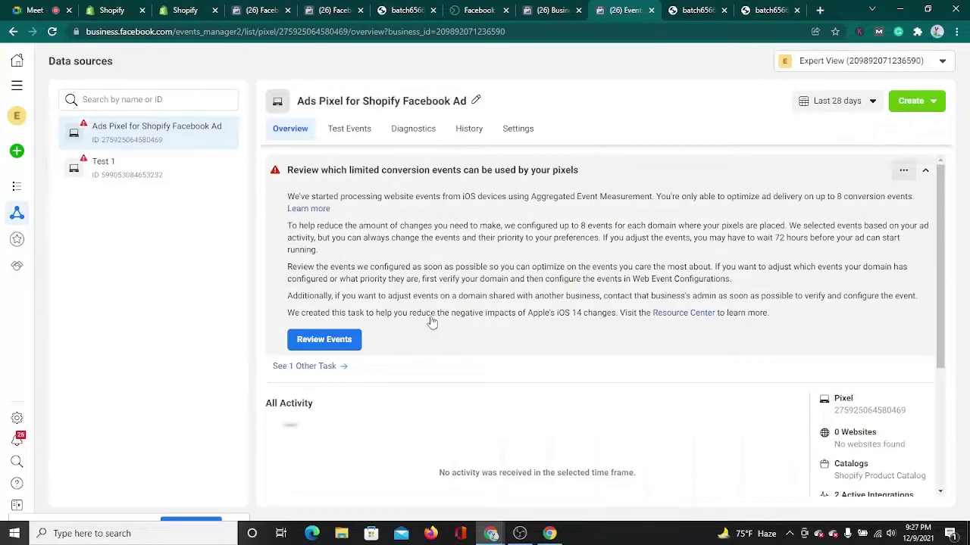
pyautogui.click(347, 342)
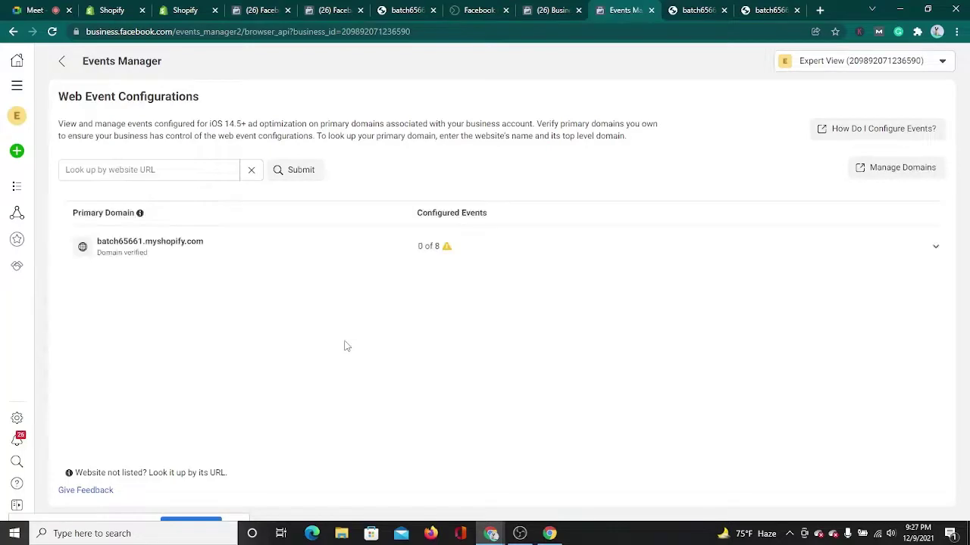
pyautogui.click(427, 262)
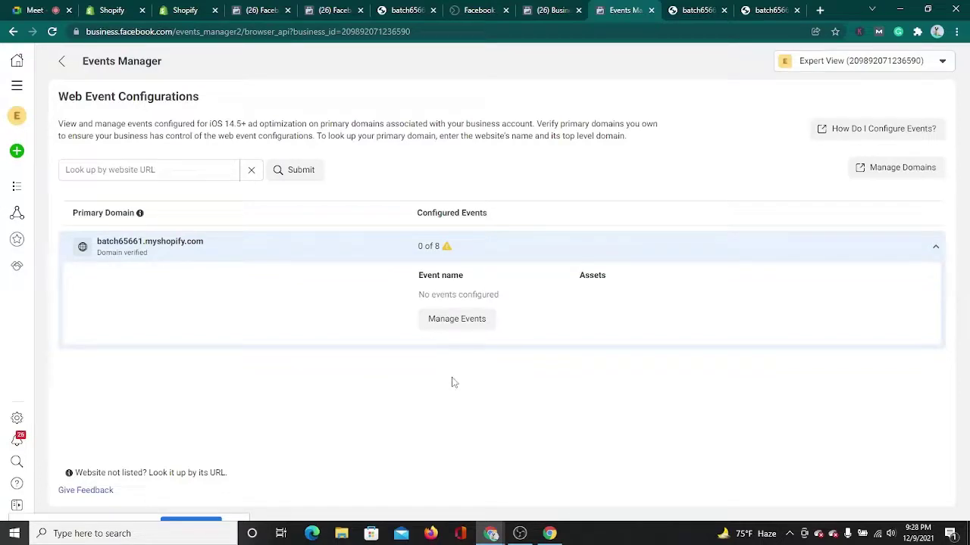
pyautogui.click(44, 10)
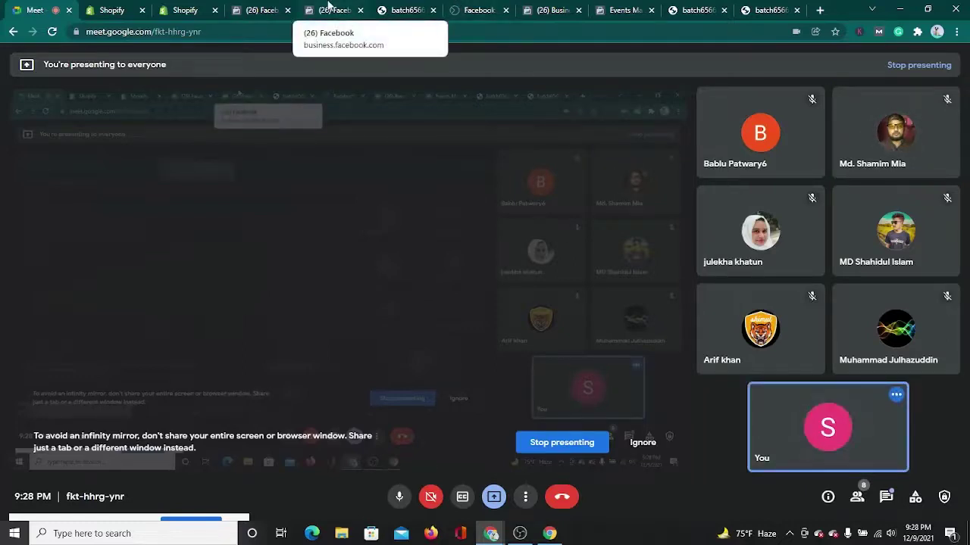
pyautogui.click(613, 8)
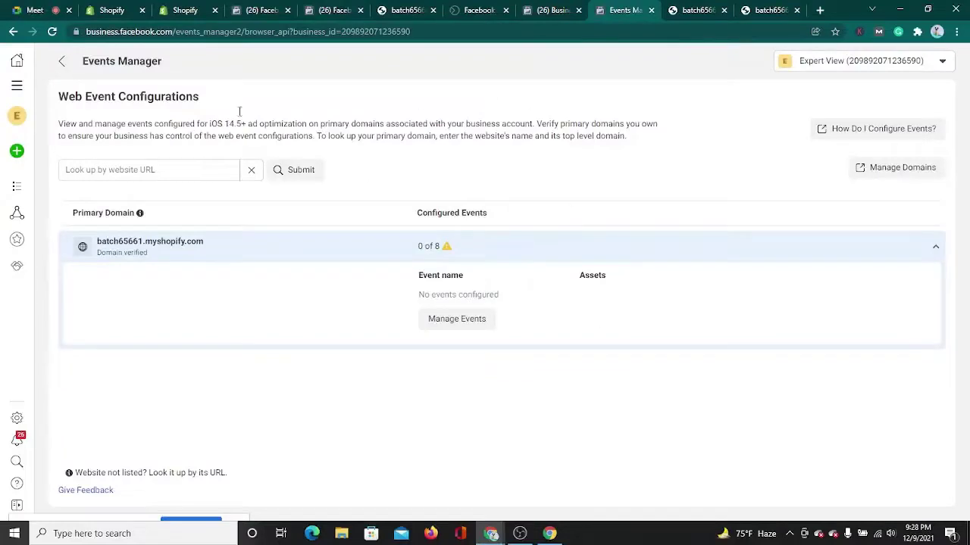
# Return from Web Event Configurations to the pixel's overview and examine its review task, activity and event list
pyautogui.click(62, 61)
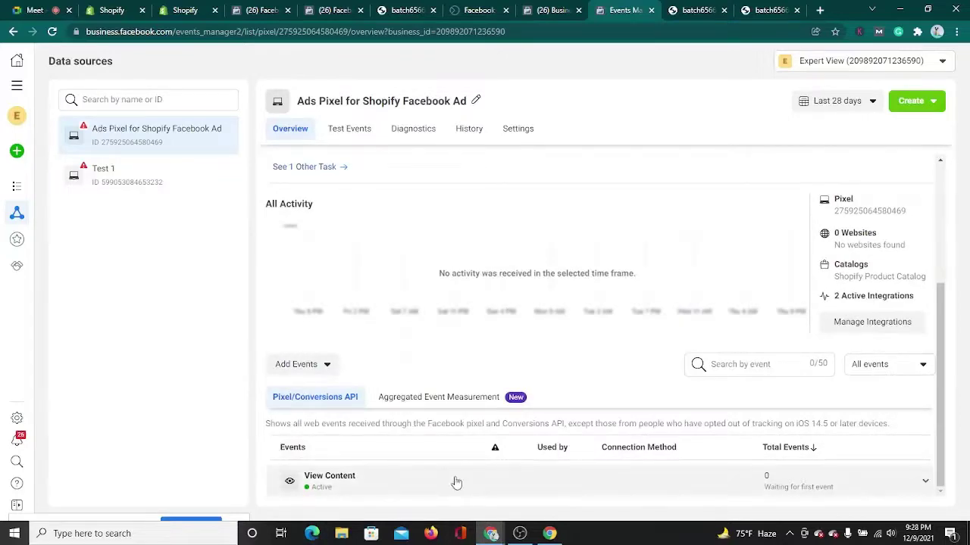
pyautogui.scroll(3, 401, 263)
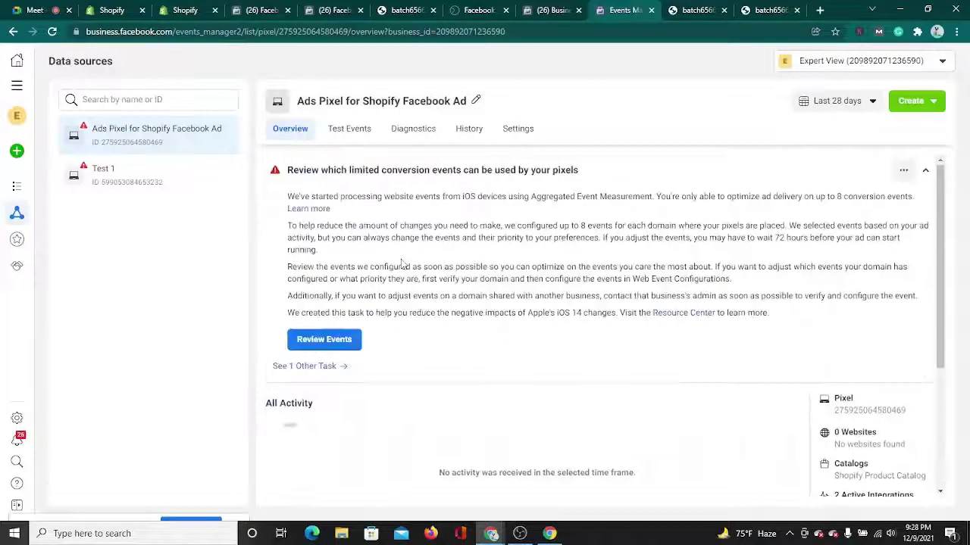
pyautogui.scroll(-3, 402, 264)
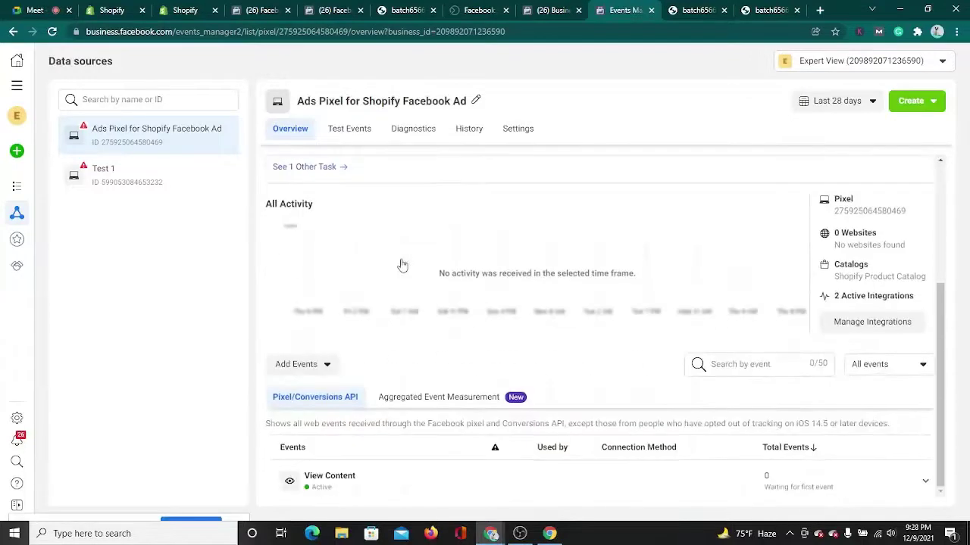
# Open the web event configurations from the Aggregated Event Measurement section of the Ads Pixel for Shopify Facebook Ad overview
pyautogui.scroll(3, 401, 265)
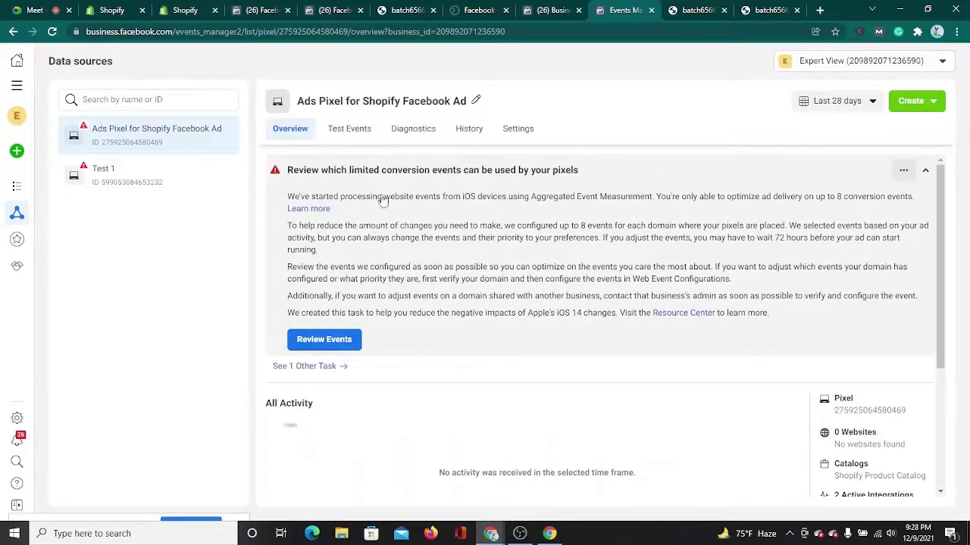
pyautogui.scroll(-3, 437, 255)
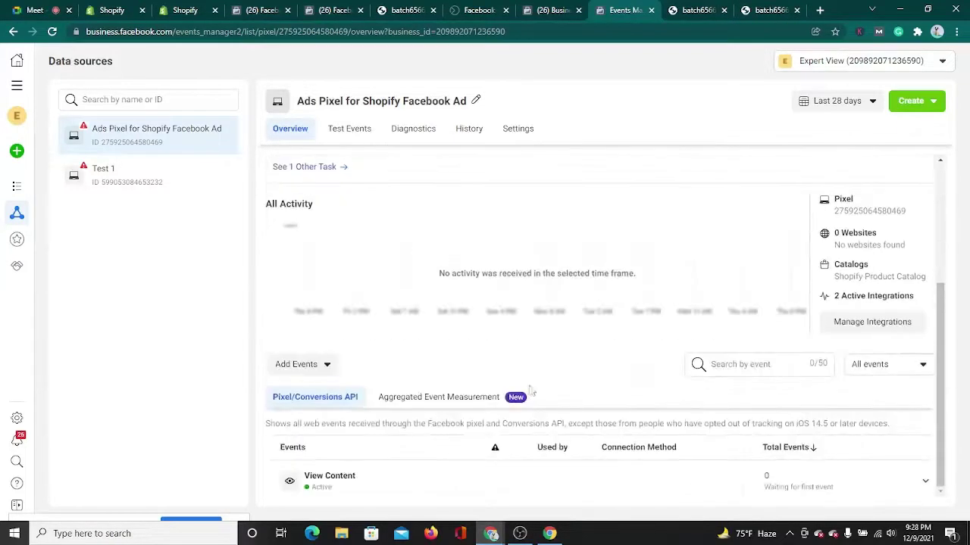
pyautogui.click(446, 403)
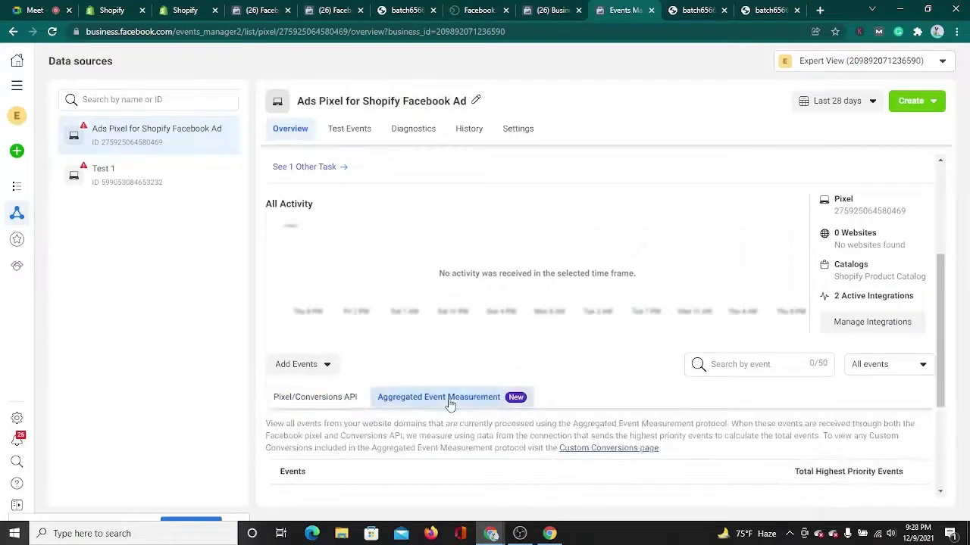
pyautogui.scroll(-3, 566, 390)
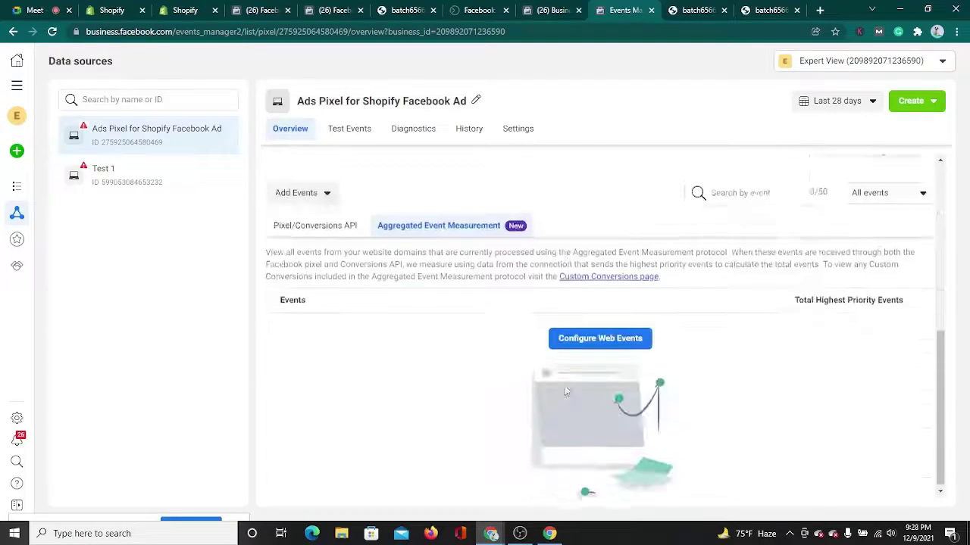
pyautogui.click(617, 336)
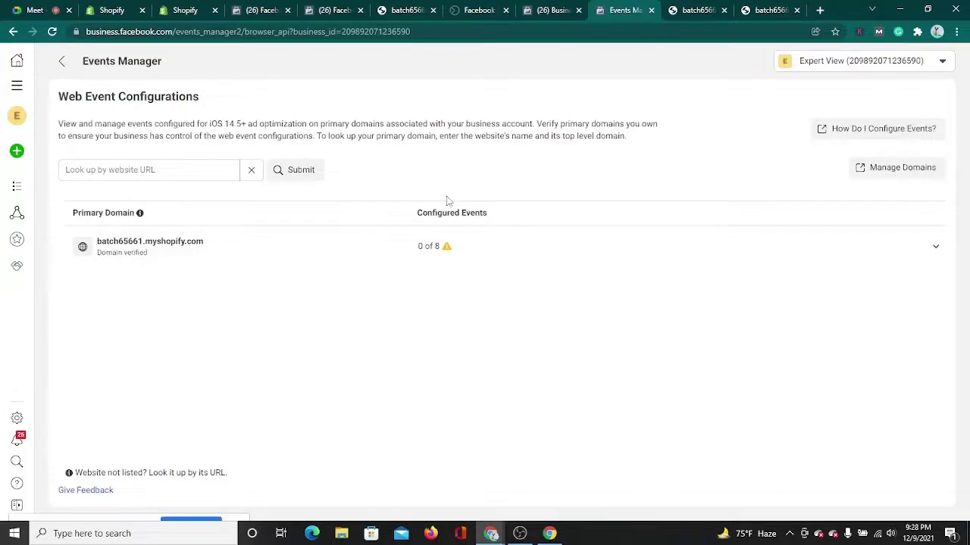
# Open the batch65661.myshopify.com domain's event configuration for editing and accept the notice about changing events
pyautogui.click(414, 250)
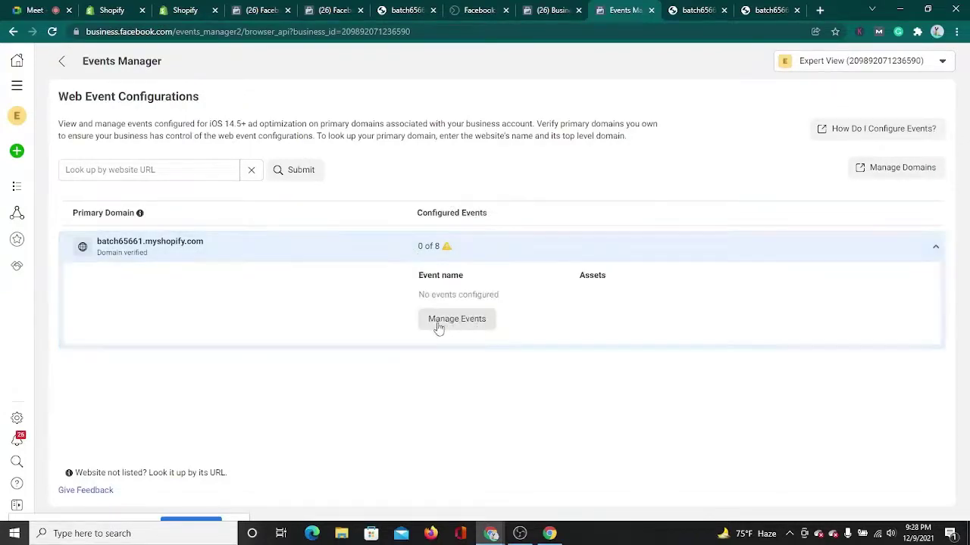
pyautogui.click(465, 321)
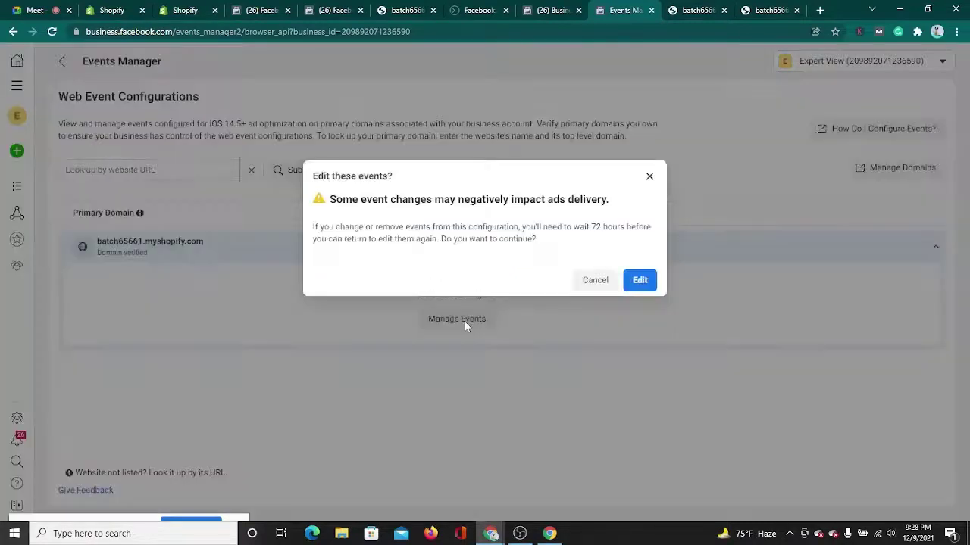
pyautogui.click(640, 281)
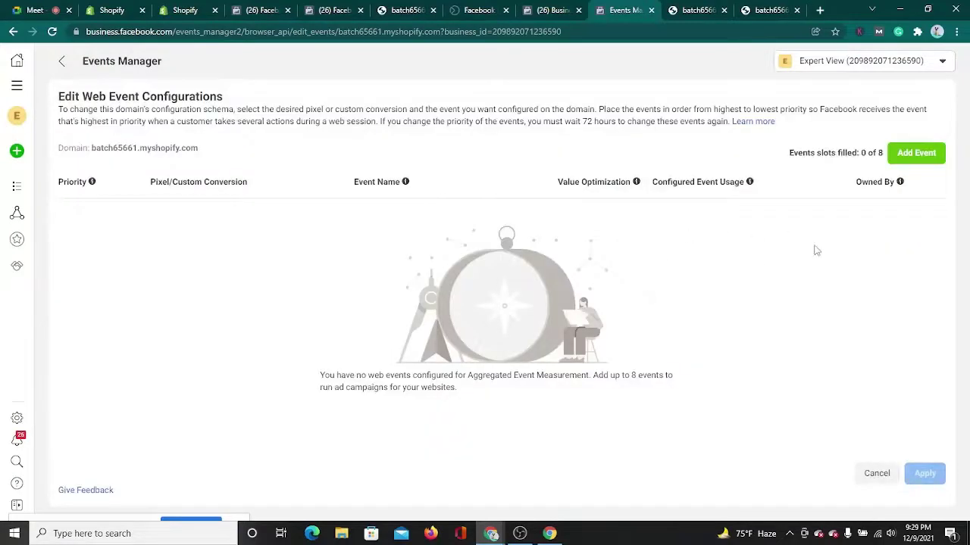
# Add a web event for the domain using the Ads Pixel for Shopify Facebook Ad pixel and the View Content event
pyautogui.click(913, 156)
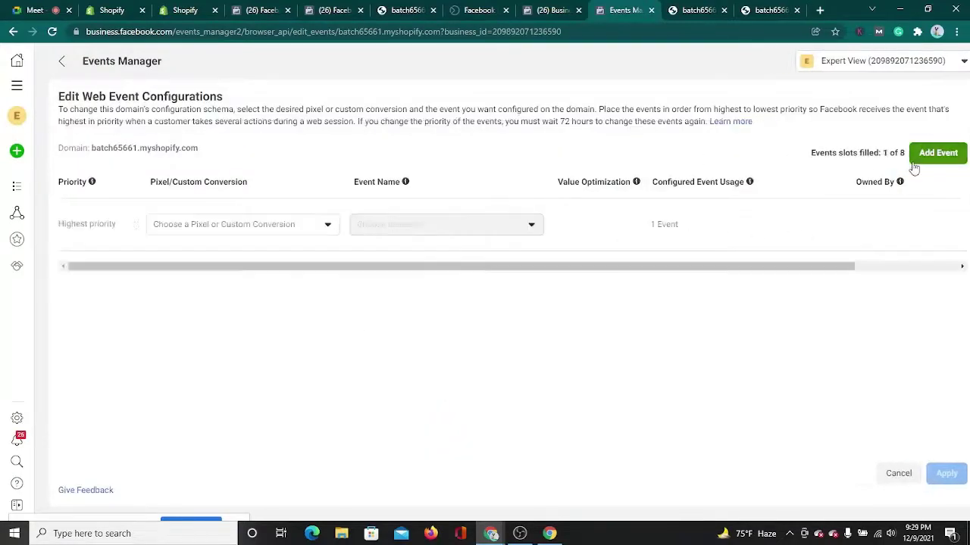
pyautogui.click(275, 237)
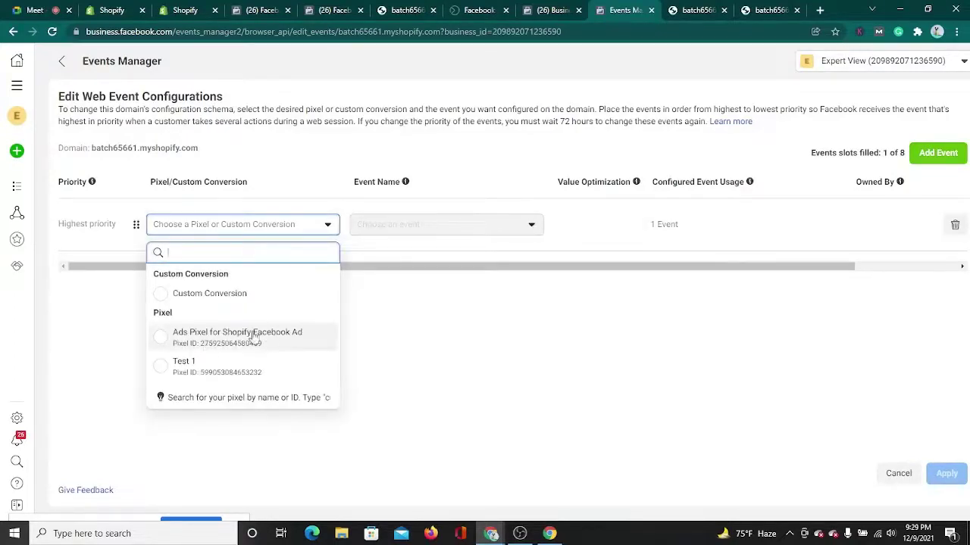
pyautogui.click(228, 340)
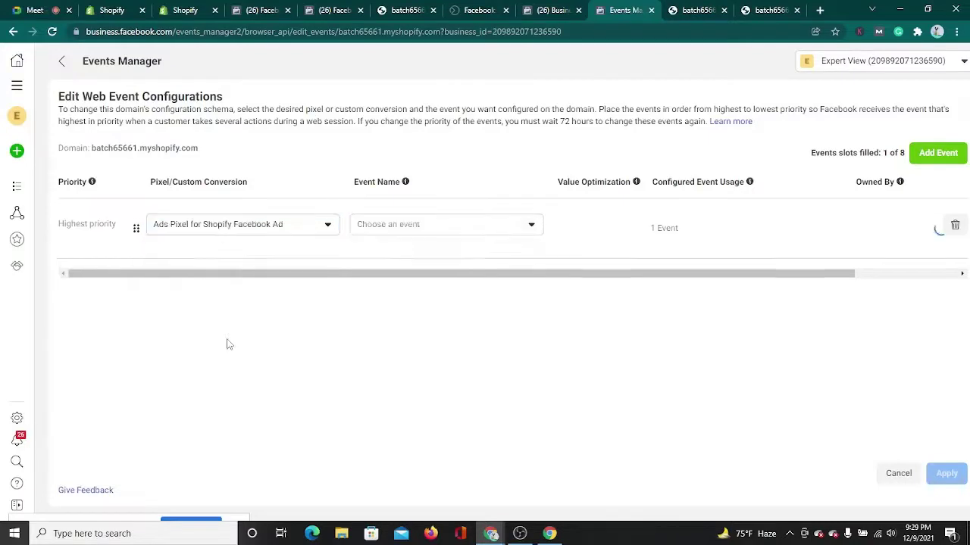
pyautogui.click(409, 224)
pyautogui.scroll(-3, 426, 403)
pyautogui.scroll(-2, 428, 409)
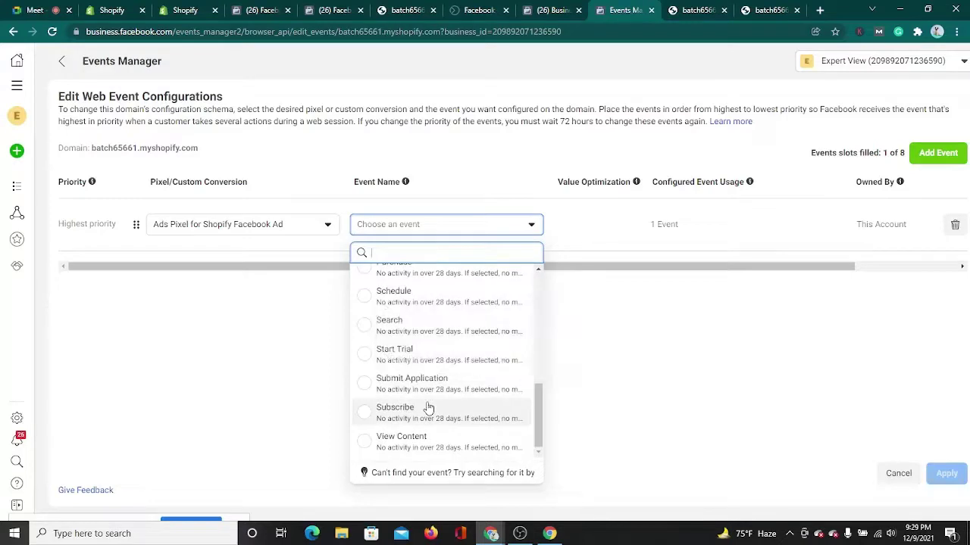
pyautogui.click(444, 446)
pyautogui.click(444, 445)
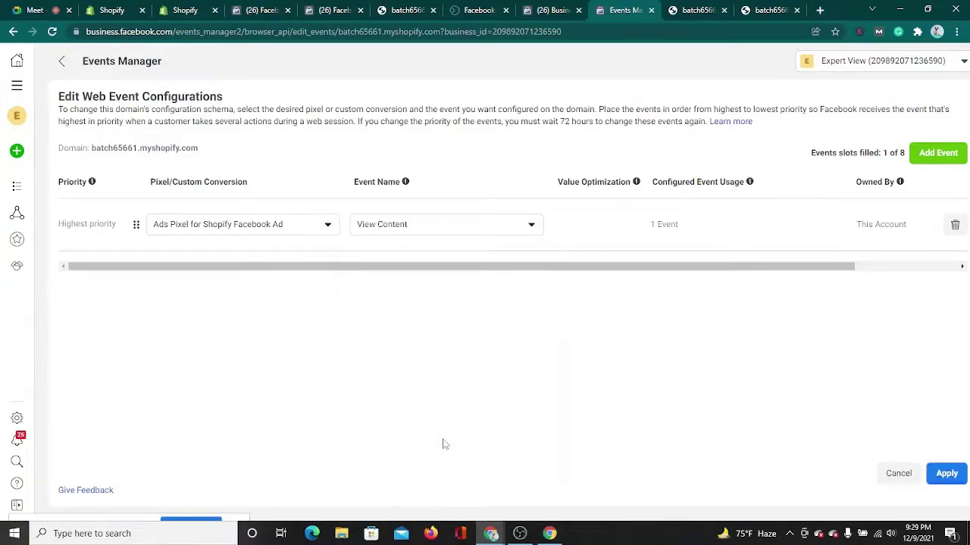
# Apply the domain's updated event configuration, ticking the consent to the changes and closing the confirmation
pyautogui.click(947, 473)
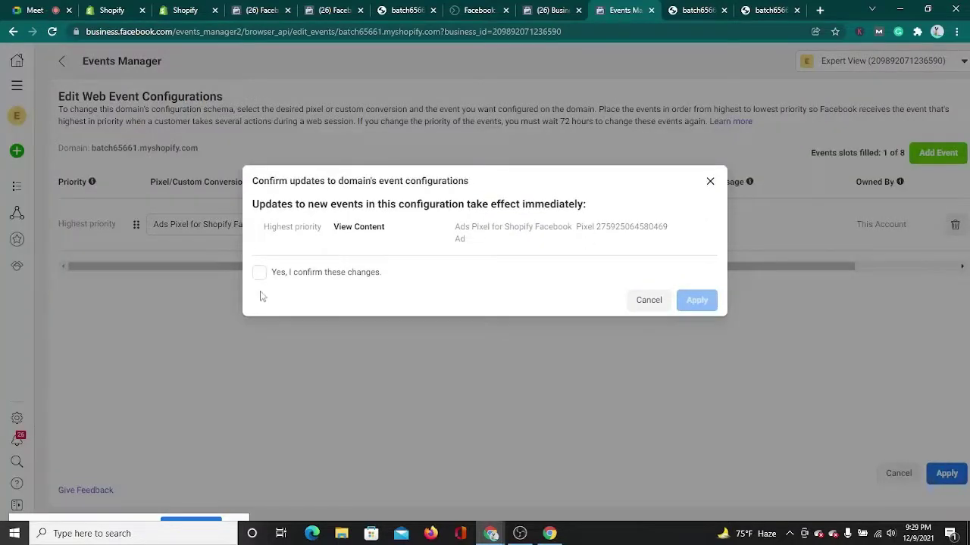
pyautogui.click(261, 273)
pyautogui.click(688, 299)
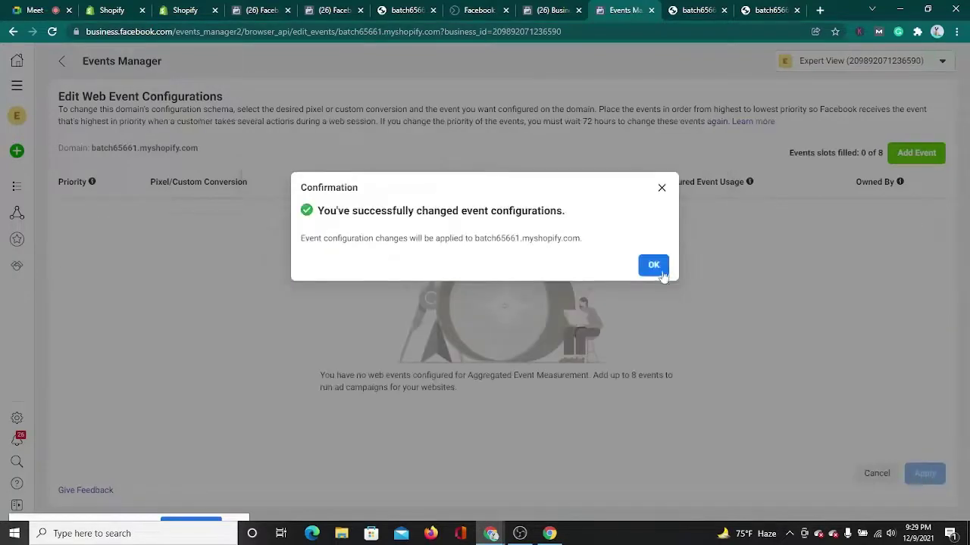
pyautogui.click(659, 268)
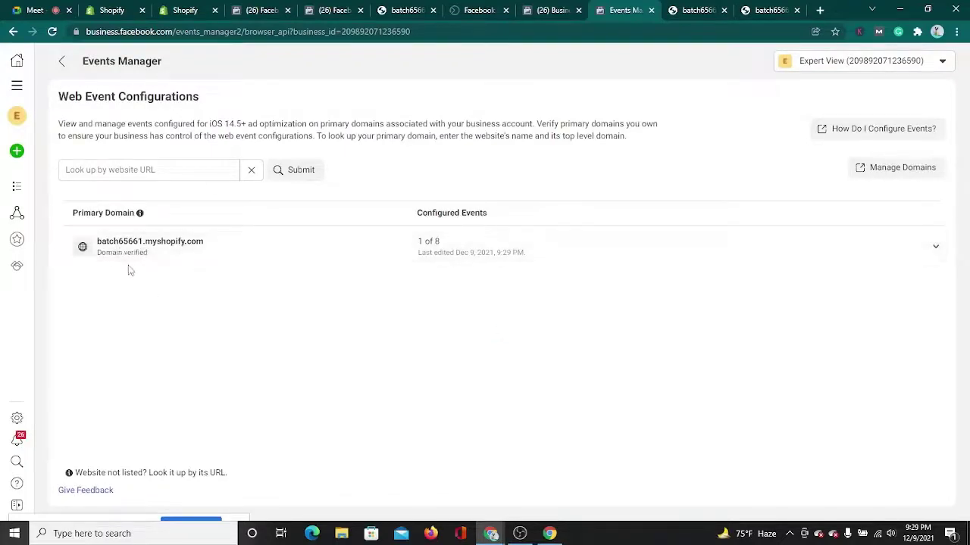
# Return to the Ads Pixel for Shopify Facebook Ad overview, reload it and check whether the pixel still has a pending warning
pyautogui.click(64, 72)
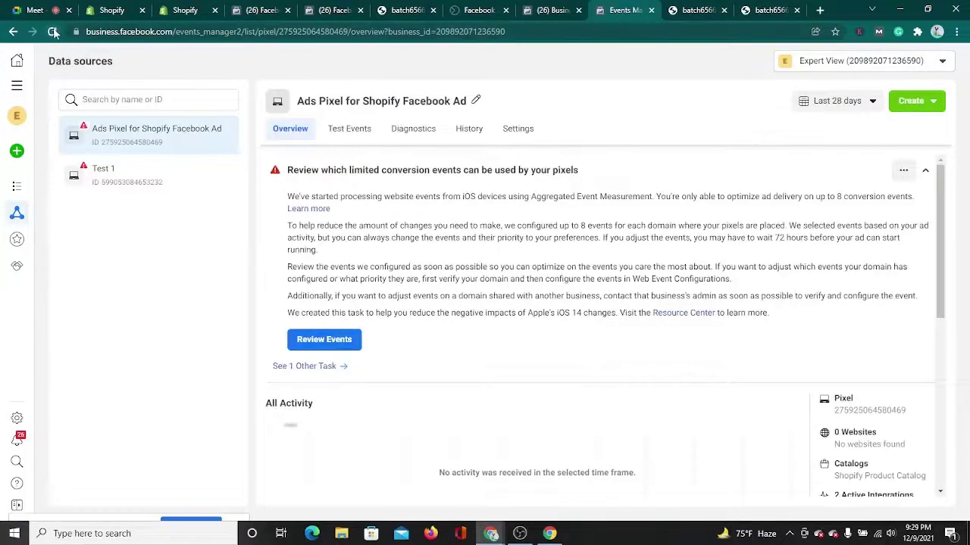
pyautogui.click(53, 32)
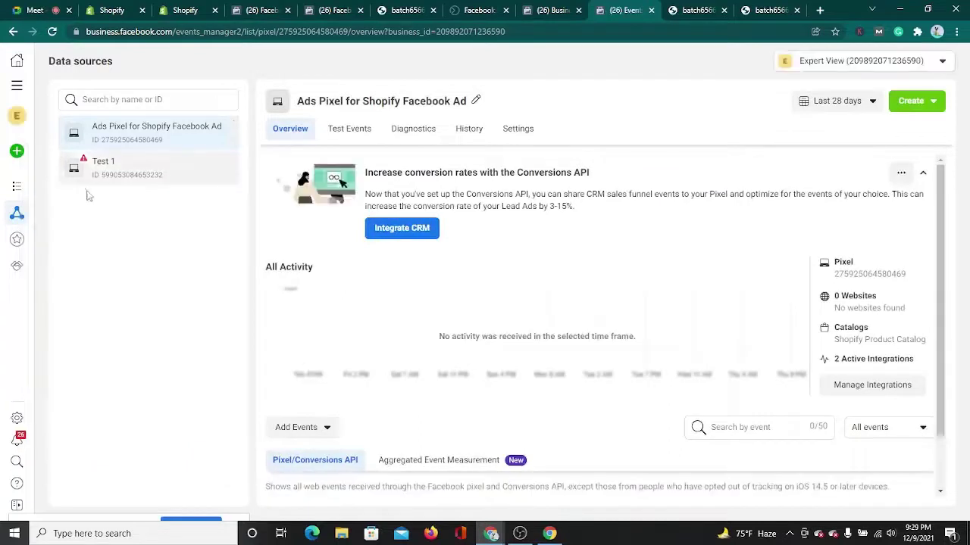
pyautogui.click(86, 145)
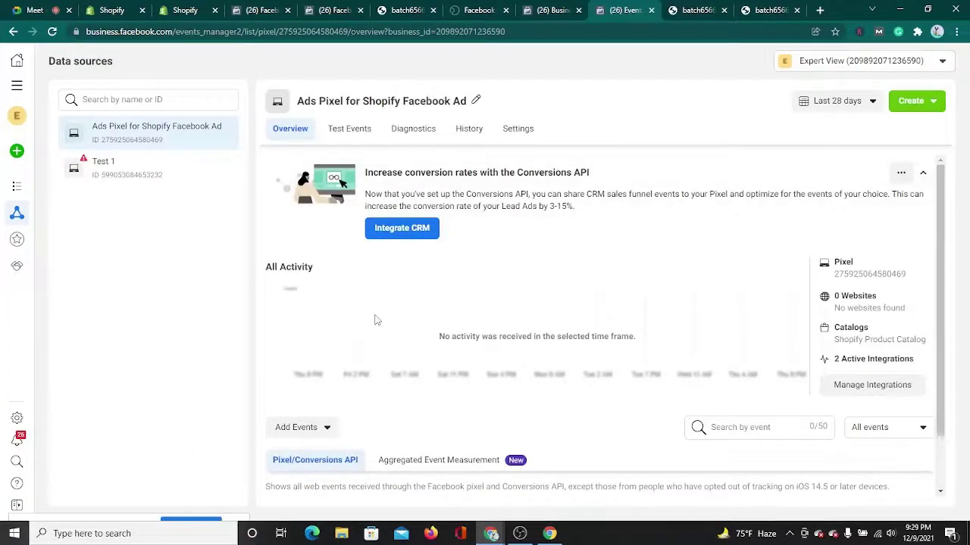
pyautogui.scroll(-1, 376, 320)
pyautogui.scroll(1, 377, 320)
# Switch to the Google Meet call
pyautogui.click(30, 10)
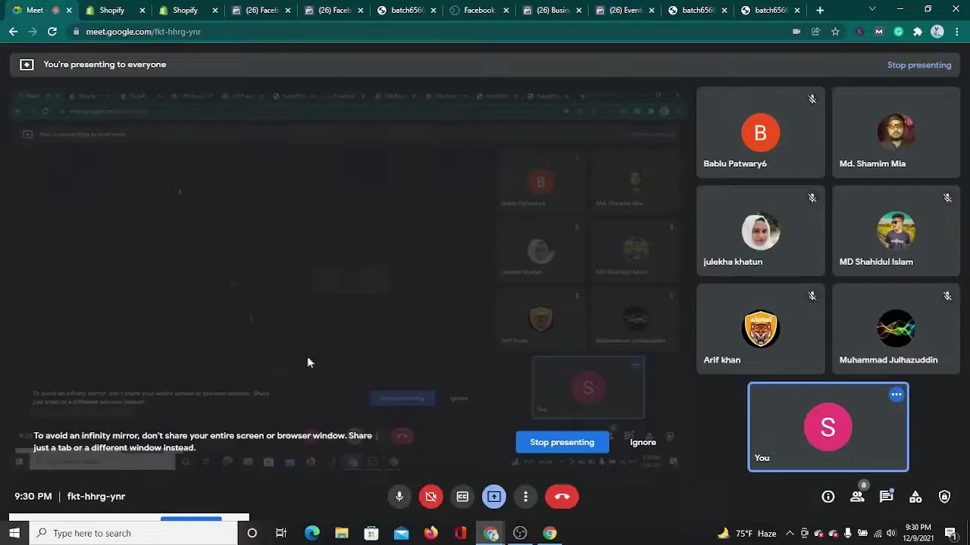